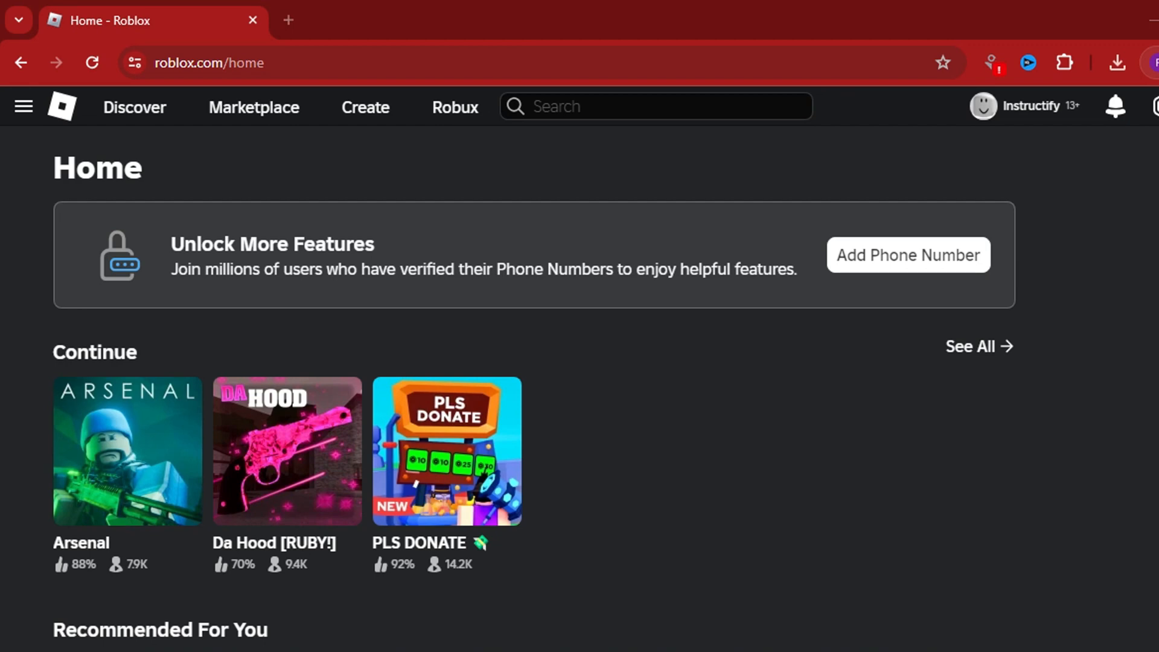
Step: Open the Creator Hub from Roblox and go to the Avatar Items section of Creations
{"action": "left_click", "coordinate": [366, 109]}
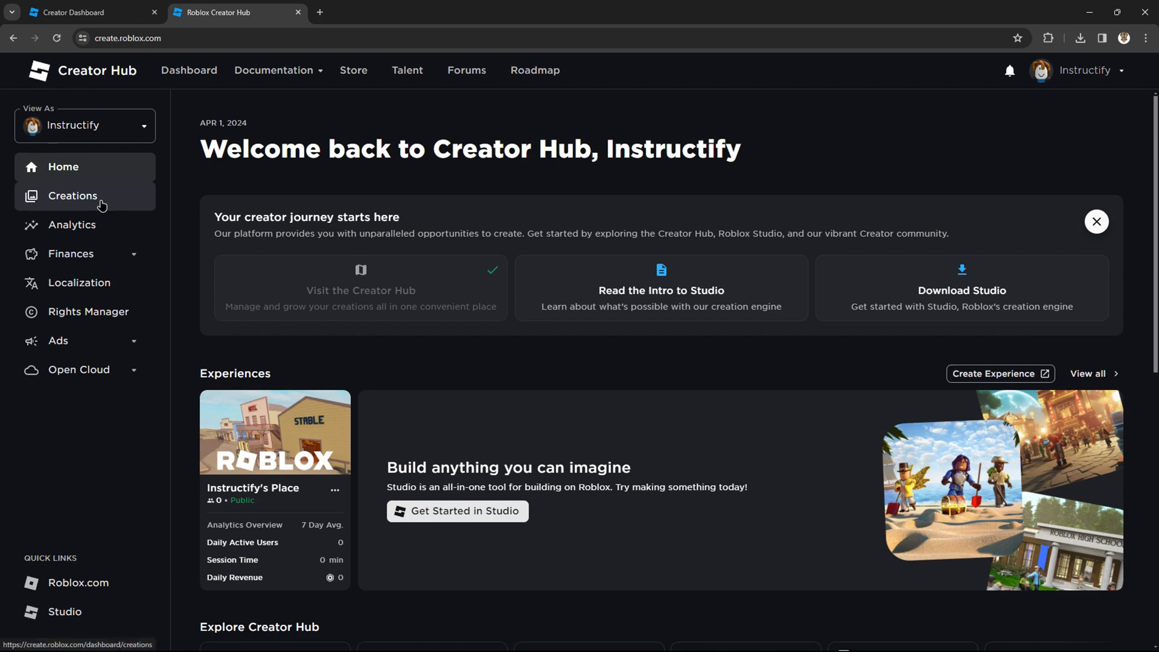
{"action": "left_click", "coordinate": [101, 206]}
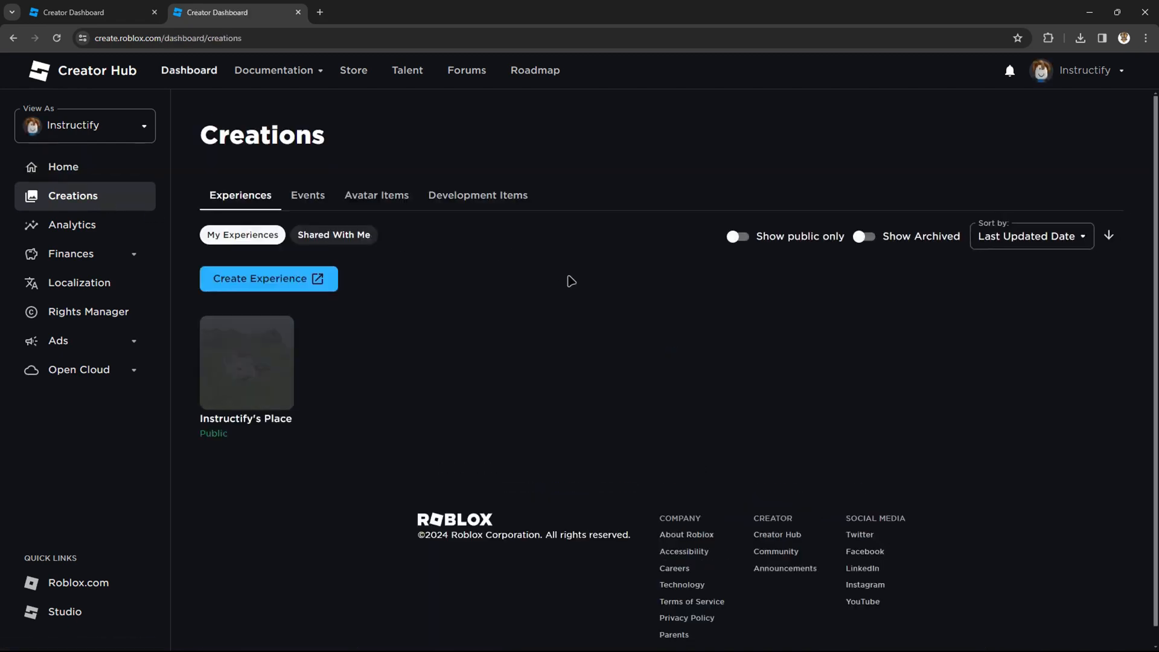
{"action": "left_click", "coordinate": [379, 182]}
{"action": "scroll", "coordinate": [622, 329], "scroll_direction": "down", "scroll_amount": 4}
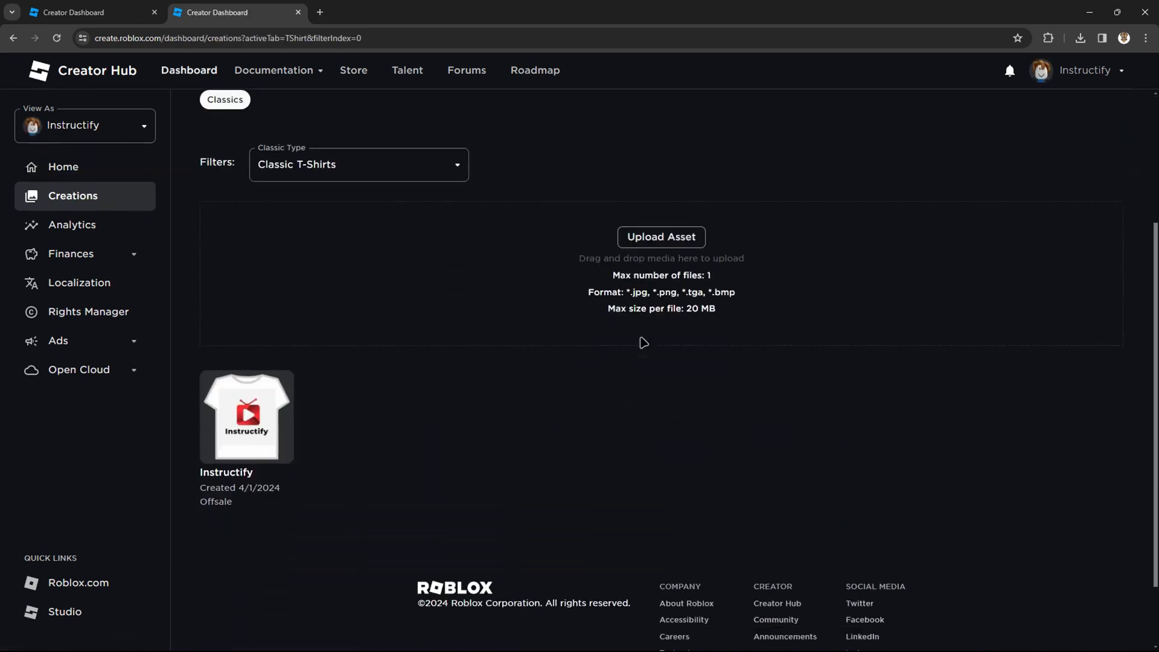
Step: Open the existing Instructify classic T-shirt's configure page and view its image in a new tab
{"action": "scroll", "coordinate": [604, 290], "scroll_direction": "up", "scroll_amount": 1}
{"action": "left_click", "coordinate": [388, 161]}
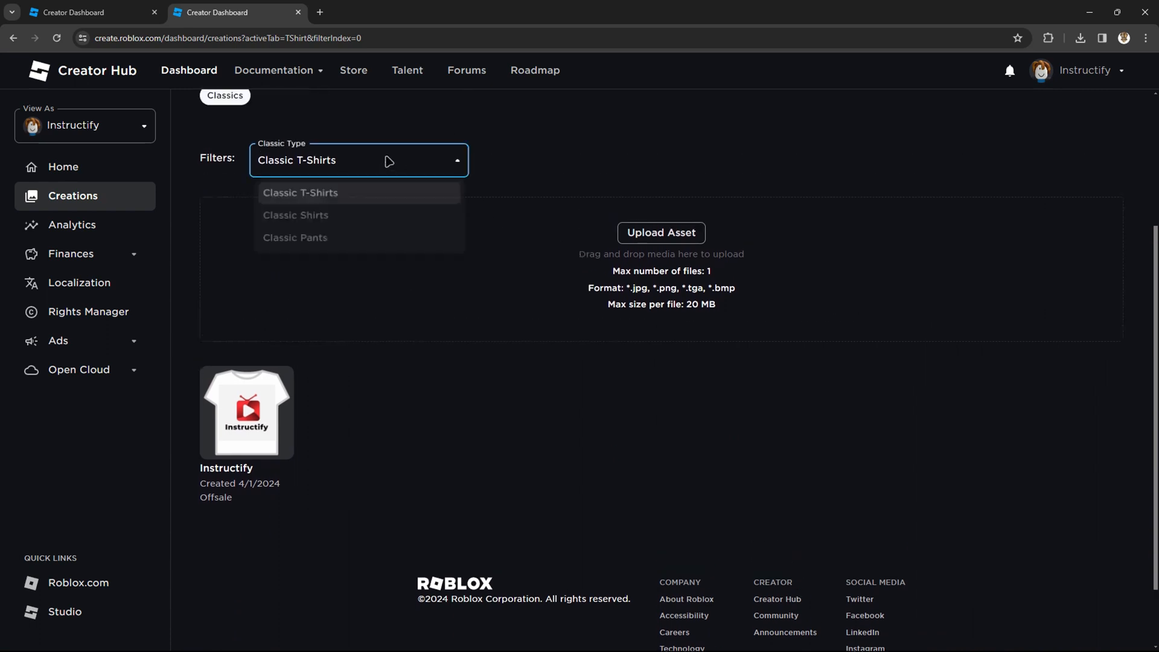
{"action": "left_click", "coordinate": [592, 172]}
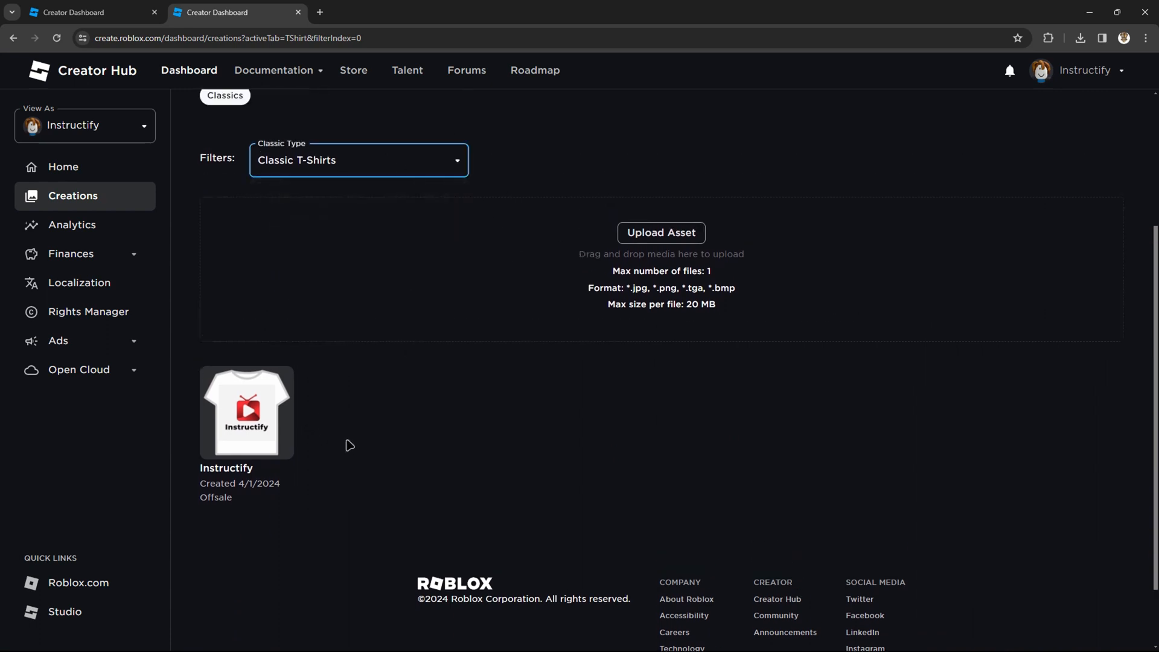
{"action": "left_click", "coordinate": [242, 413]}
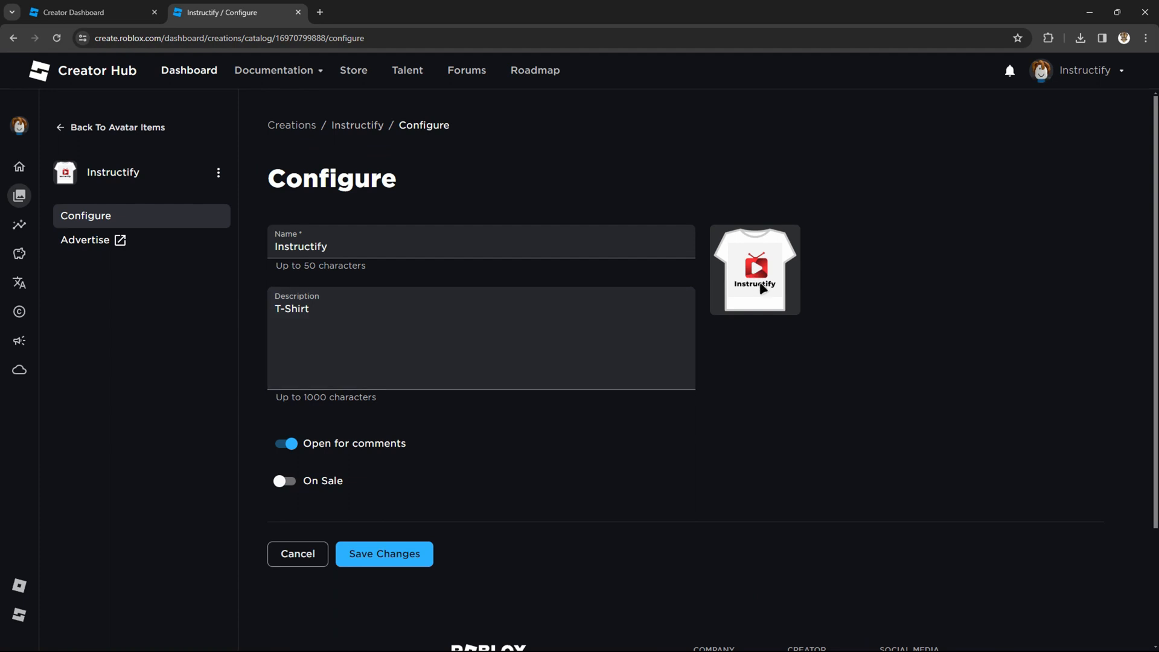
{"action": "left_click", "coordinate": [761, 288]}
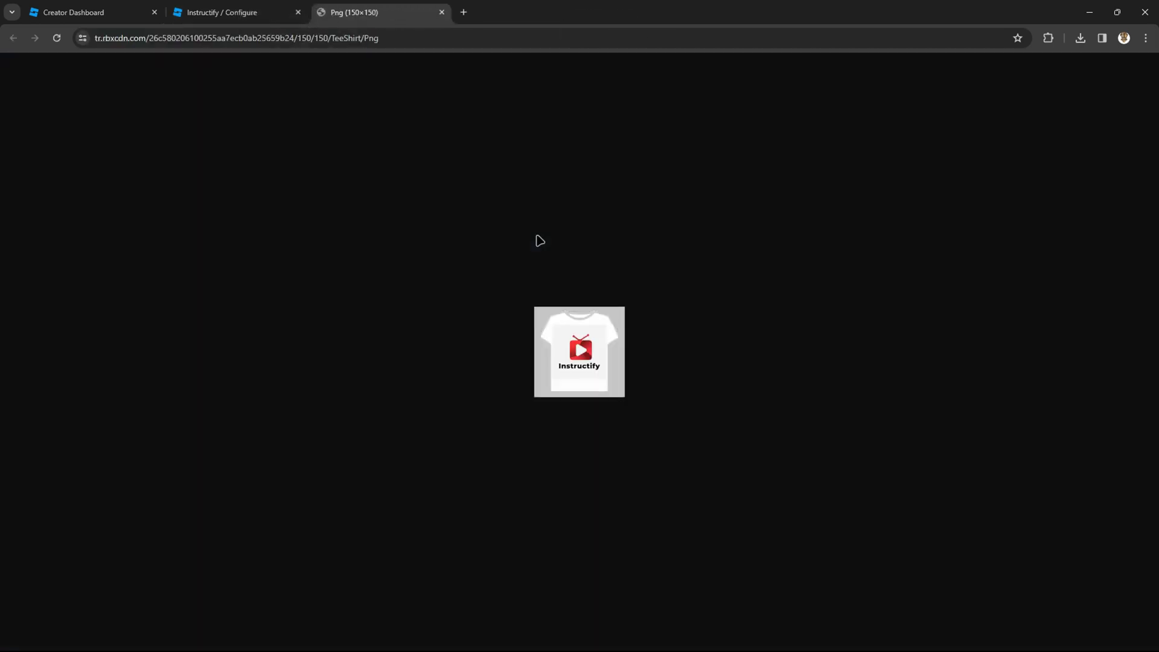
Step: Zoom the browser to 200% to inspect the T-shirt image
{"action": "left_click", "coordinate": [1145, 38]}
{"action": "left_click", "coordinate": [1112, 272]}
{"action": "left_click", "coordinate": [1112, 272]}
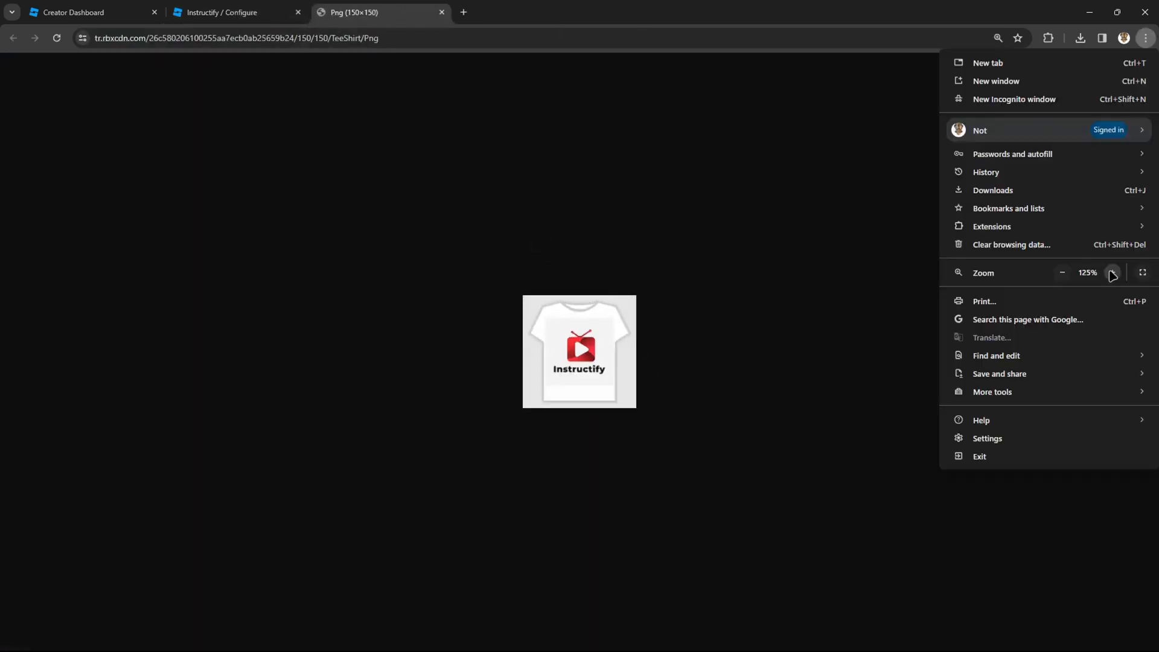
{"action": "left_click", "coordinate": [1113, 272]}
{"action": "left_click", "coordinate": [1112, 272]}
{"action": "left_click", "coordinate": [1112, 272]}
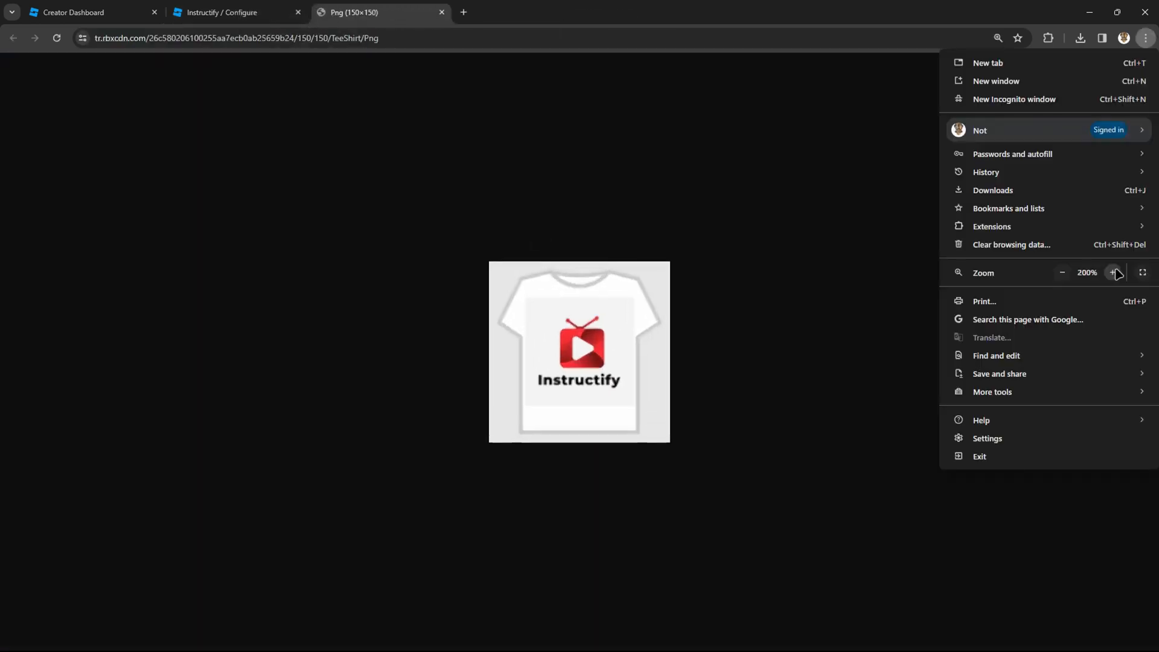
{"action": "left_click", "coordinate": [668, 159]}
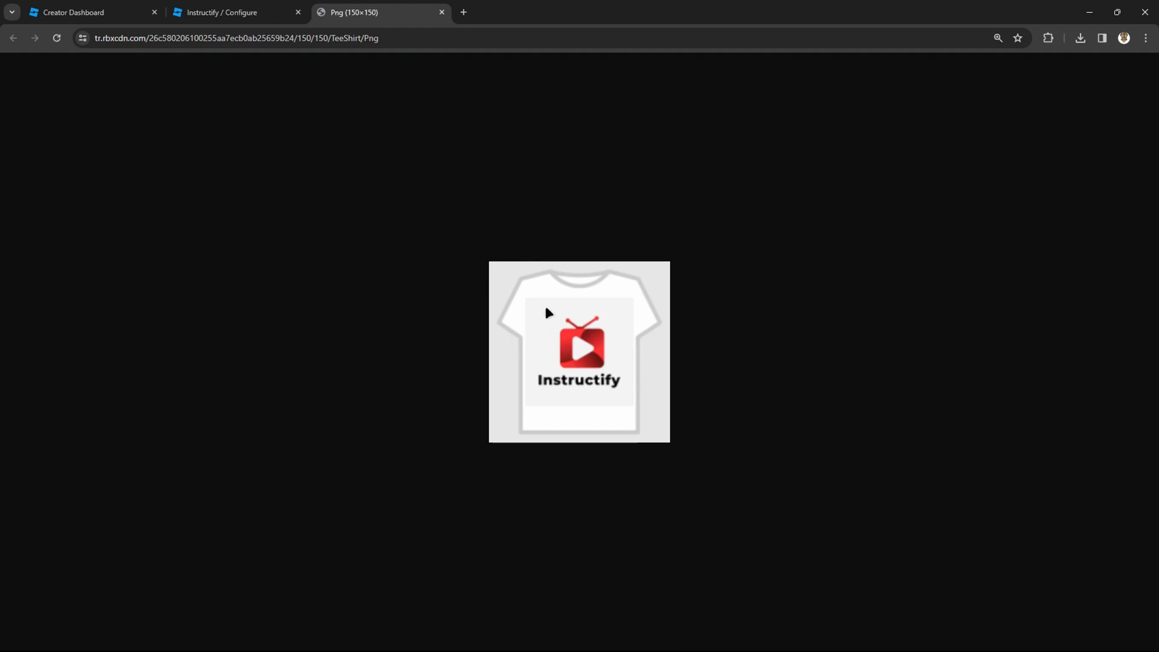
Step: Close the image tab, return to Avatar Items, and switch the classic type filter to Classic Shirts
{"action": "left_click", "coordinate": [442, 12]}
{"action": "left_click", "coordinate": [107, 139]}
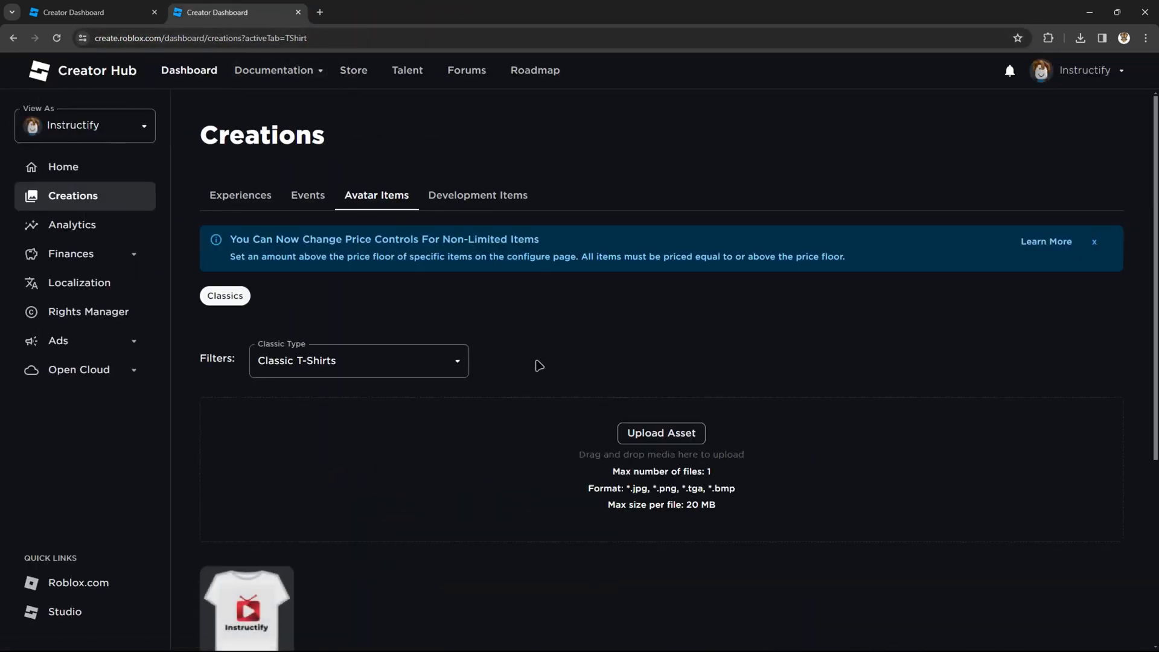
{"action": "scroll", "coordinate": [537, 364], "scroll_direction": "down", "scroll_amount": 4}
{"action": "left_click", "coordinate": [368, 129]}
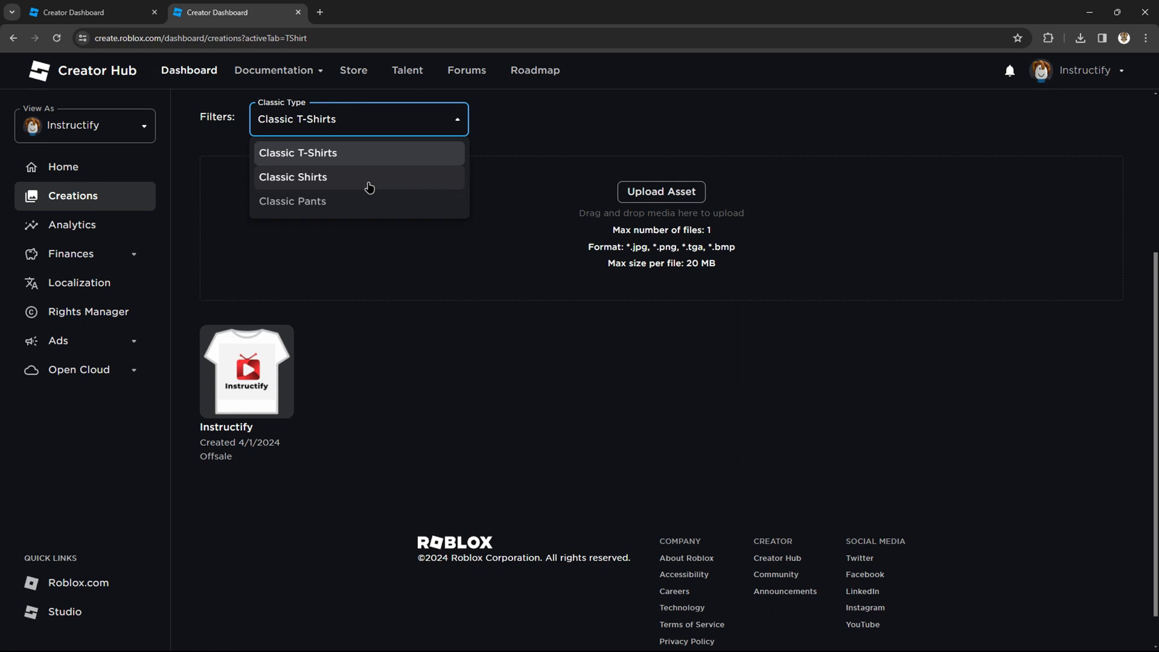
{"action": "left_click", "coordinate": [370, 187]}
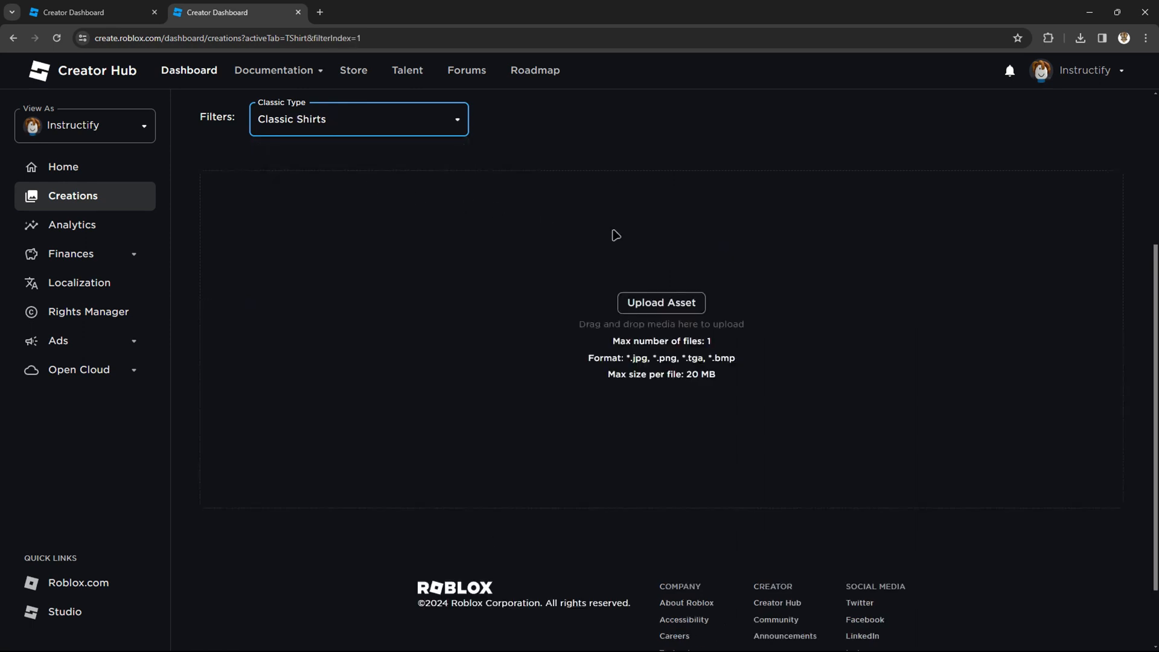
Step: Open the Learn More link on the price controls notice to read the marketplace fee documentation
{"action": "left_click", "coordinate": [385, 121]}
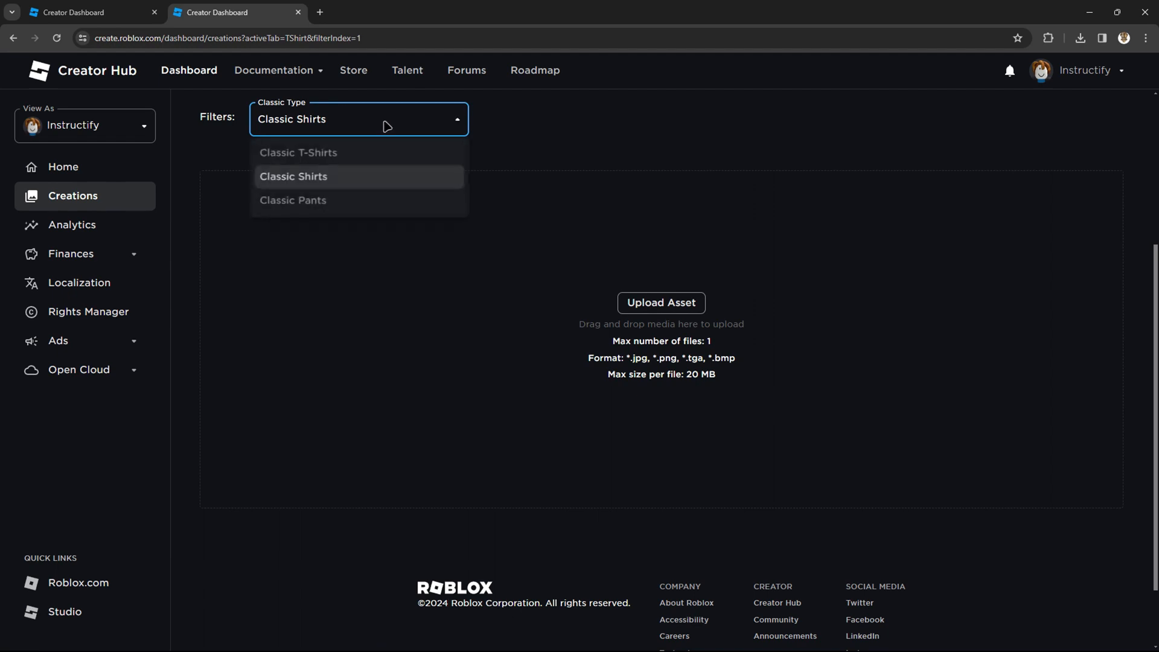
{"action": "left_click", "coordinate": [646, 180]}
{"action": "scroll", "coordinate": [707, 320], "scroll_direction": "up", "scroll_amount": 4}
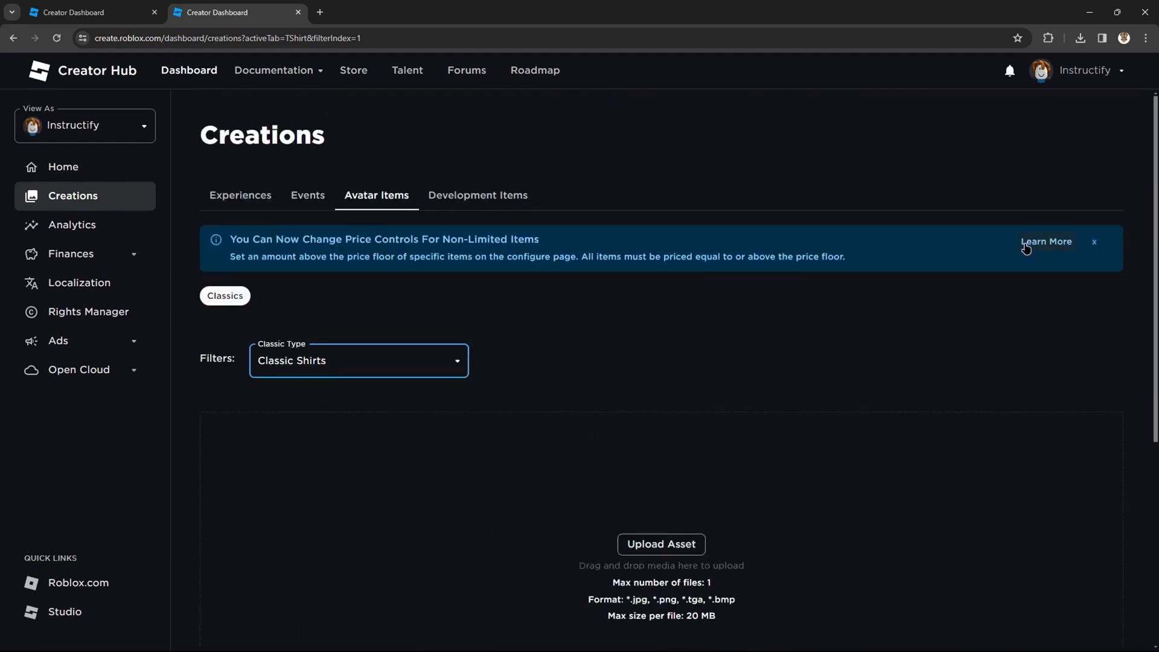
{"action": "left_click", "coordinate": [1033, 242]}
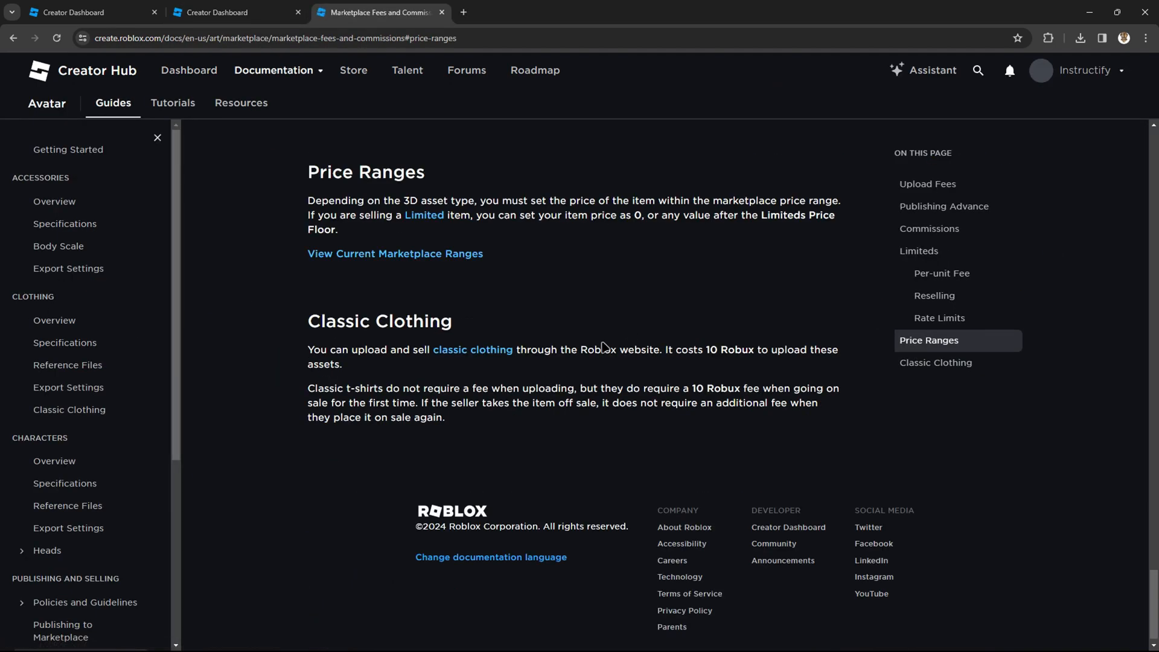
Step: Open the Classic Clothing guide and jump to its Shirts and Pants section
{"action": "left_click", "coordinate": [459, 353]}
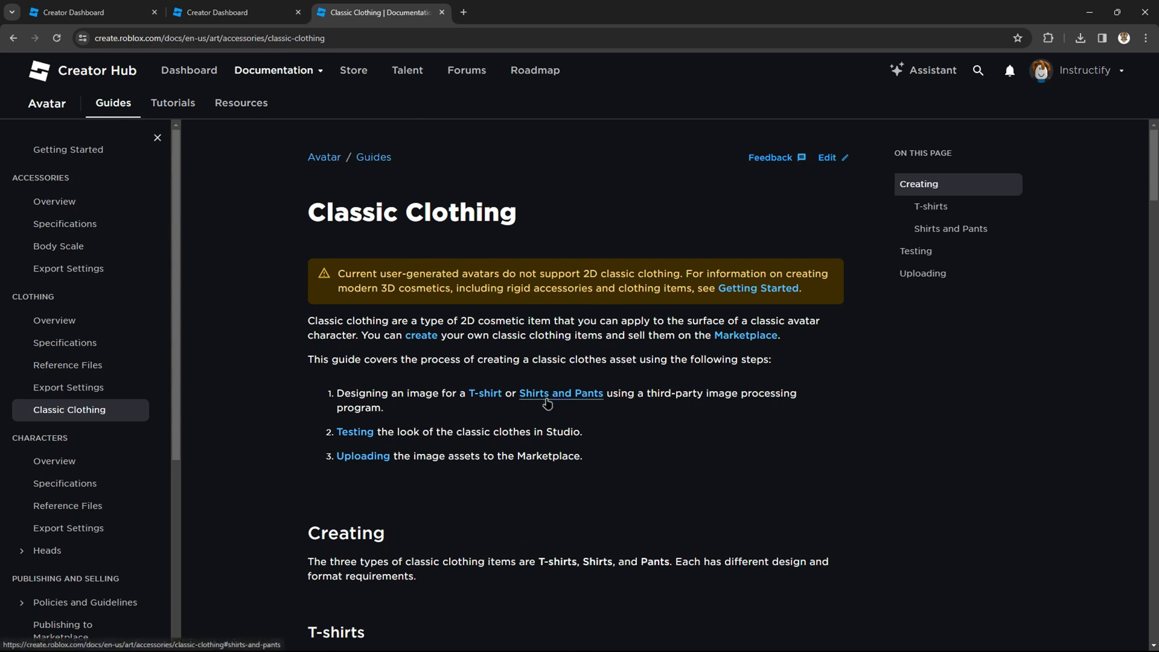
{"action": "left_click", "coordinate": [577, 398]}
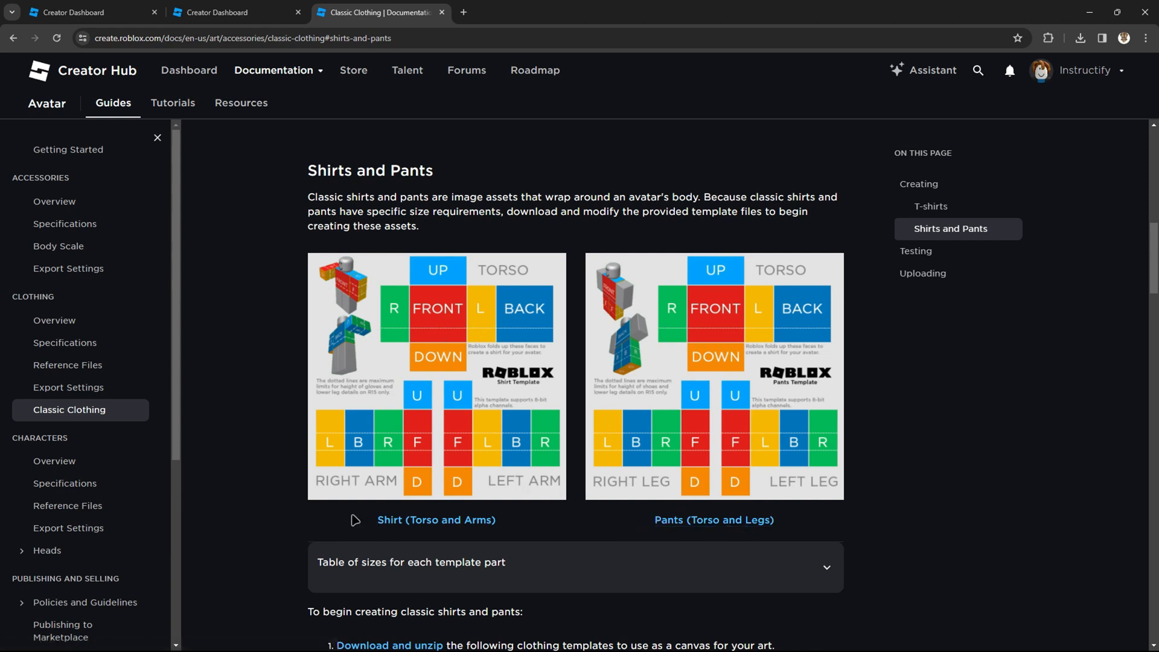
Step: Save the Shirt (Torso and Arms) template image to the Downloads folder
{"action": "right_click", "coordinate": [408, 338]}
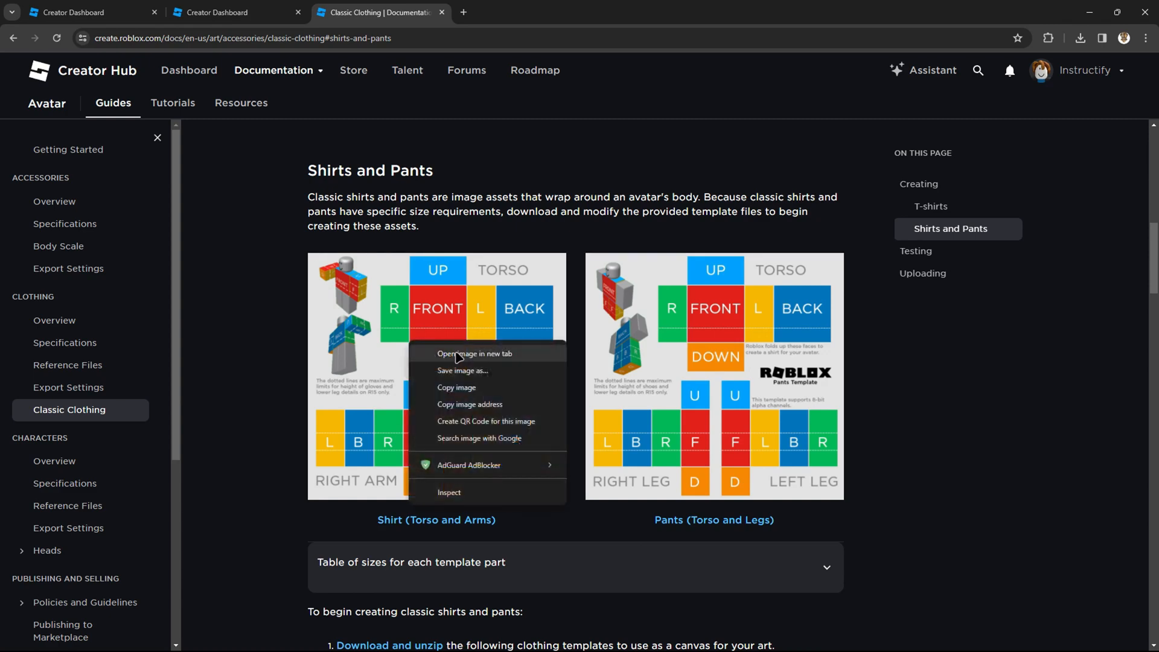
{"action": "left_click", "coordinate": [494, 371]}
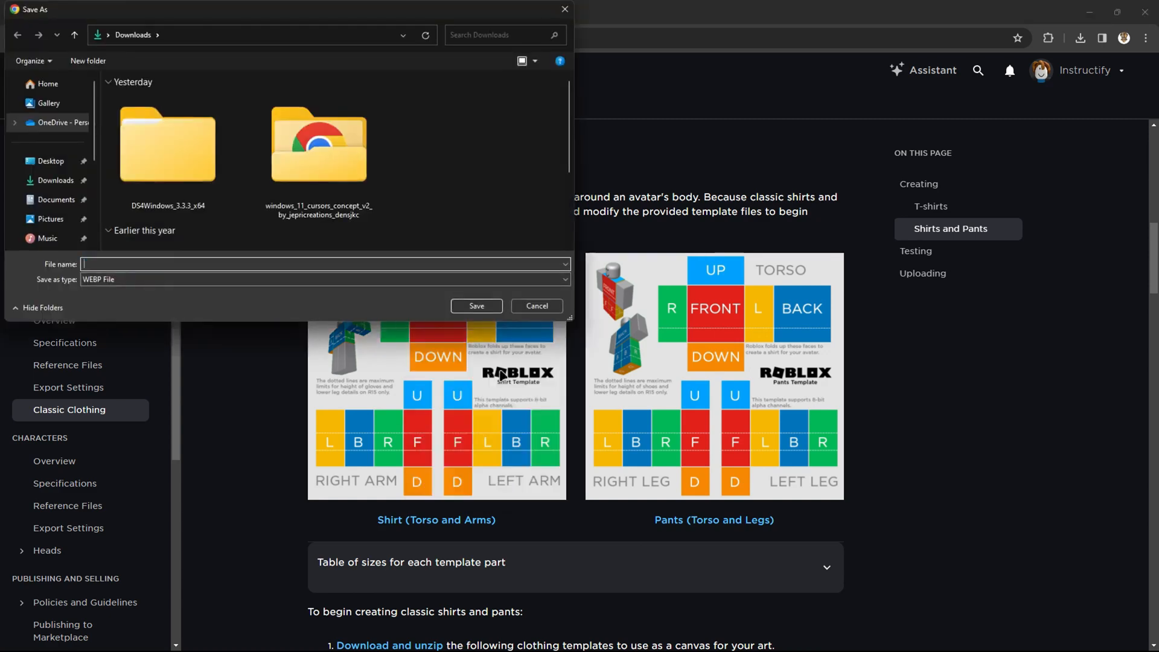
{"action": "left_click", "coordinate": [477, 305]}
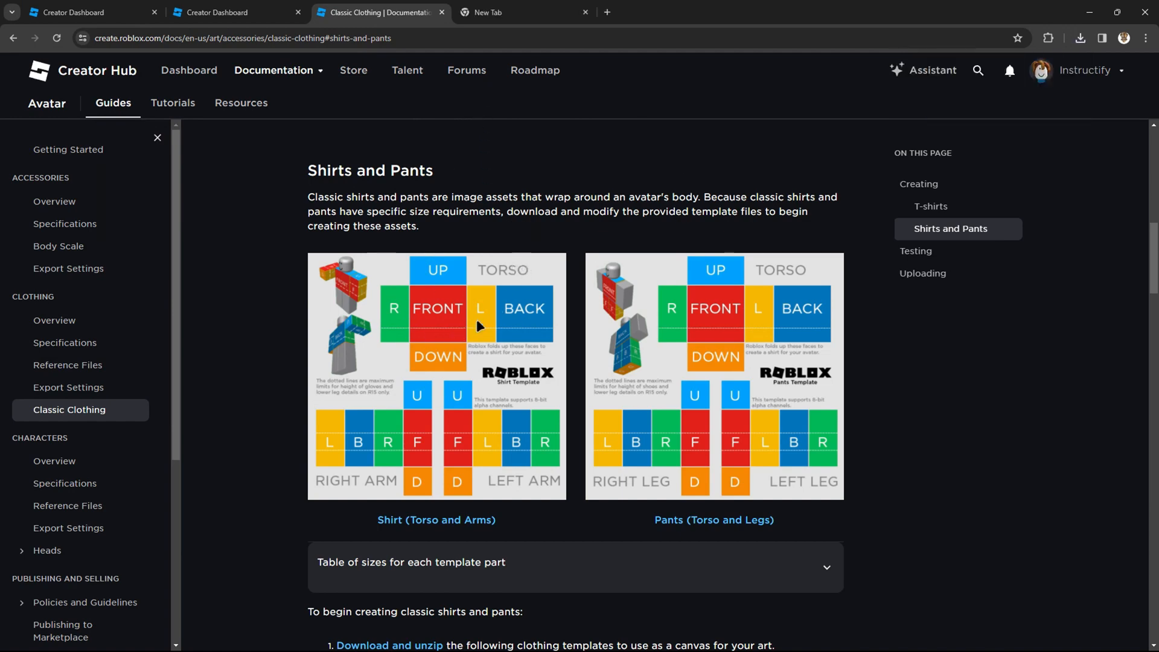
Step: Open Canva in a new tab and create a YouTube Thumbnail design
{"action": "left_click", "coordinate": [487, 12]}
{"action": "type", "text": "canva.com"}
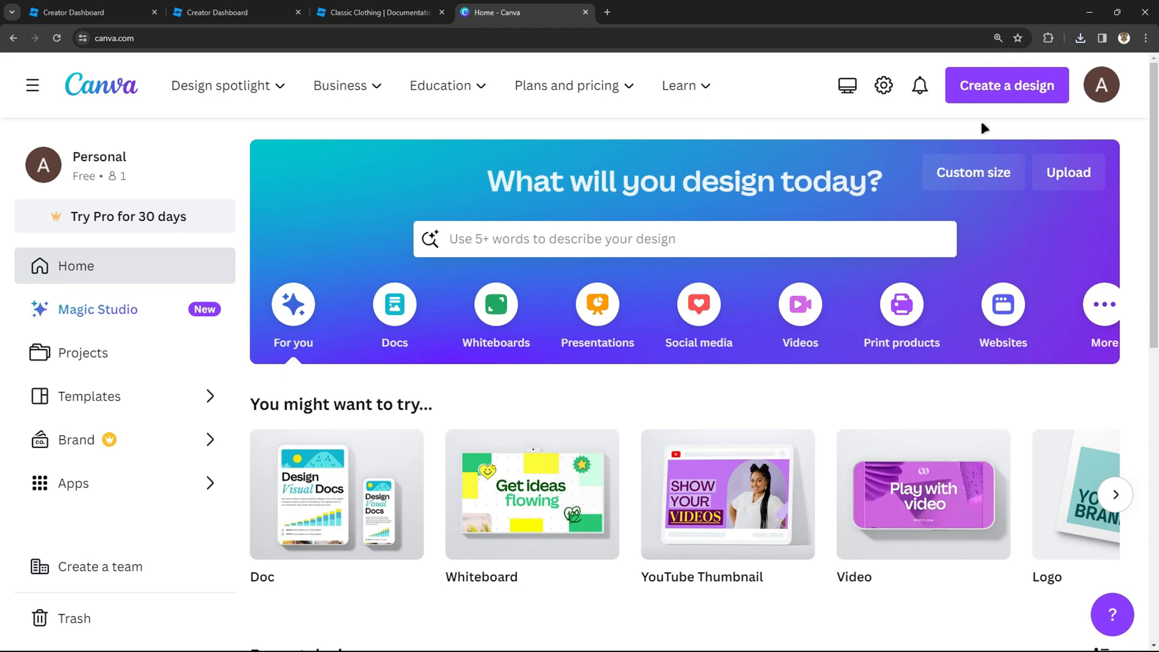
{"action": "left_click", "coordinate": [993, 89]}
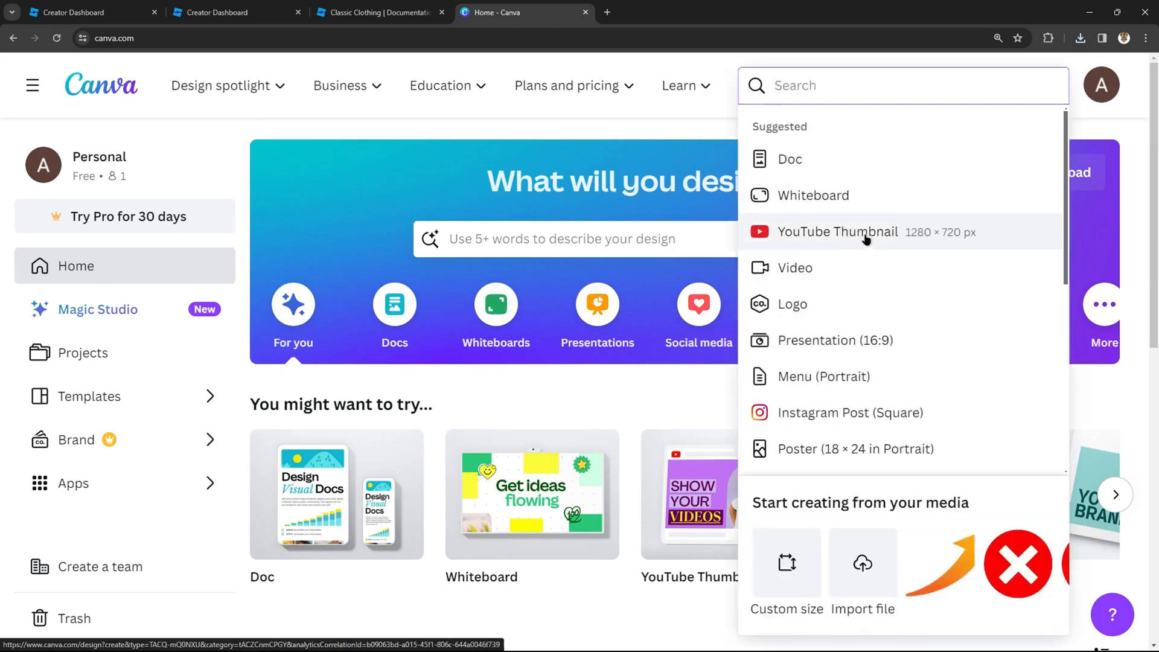
{"action": "left_click", "coordinate": [903, 240]}
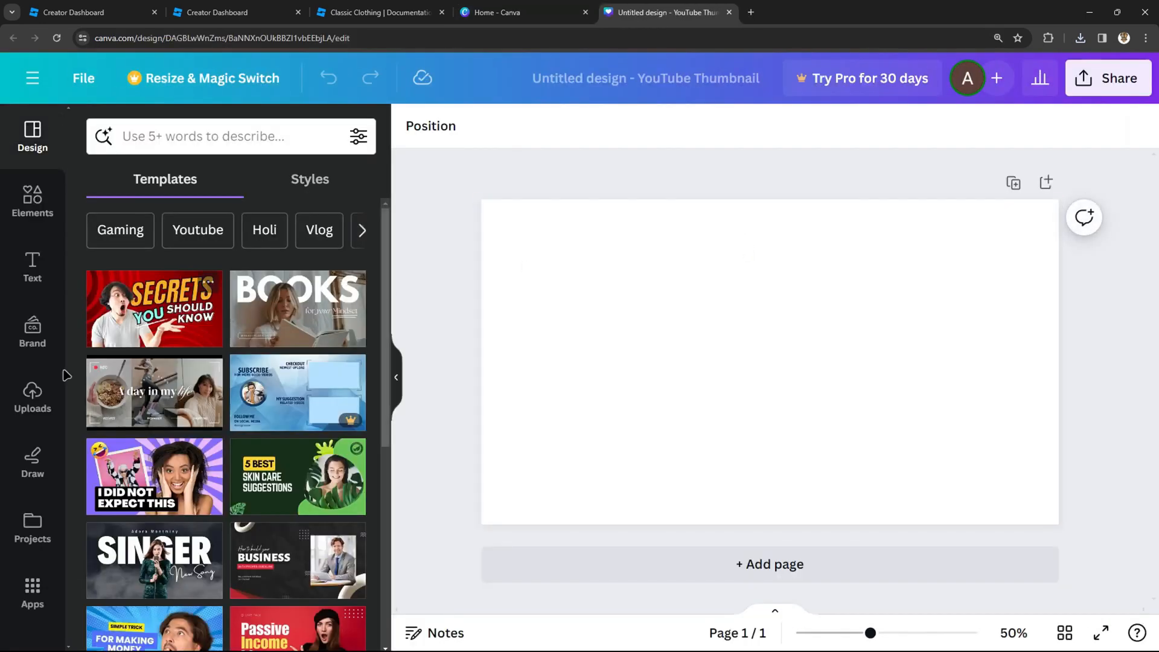
Step: Upload the shirts template image from Downloads and add it to the canvas
{"action": "left_click", "coordinate": [33, 399]}
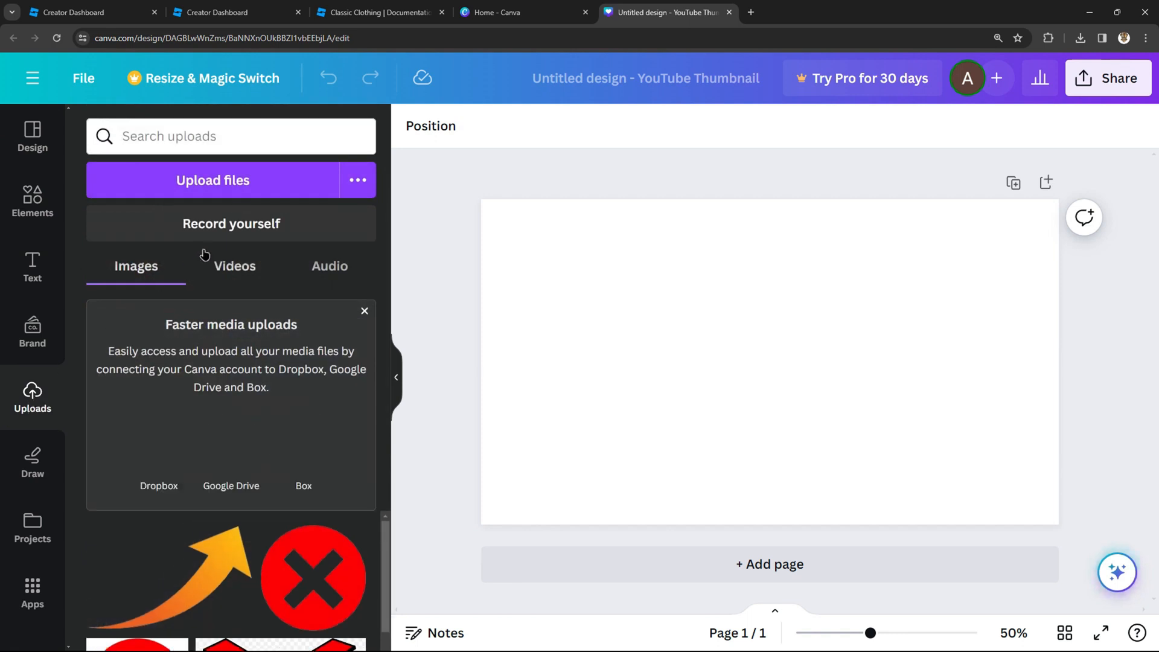
{"action": "left_click", "coordinate": [264, 190]}
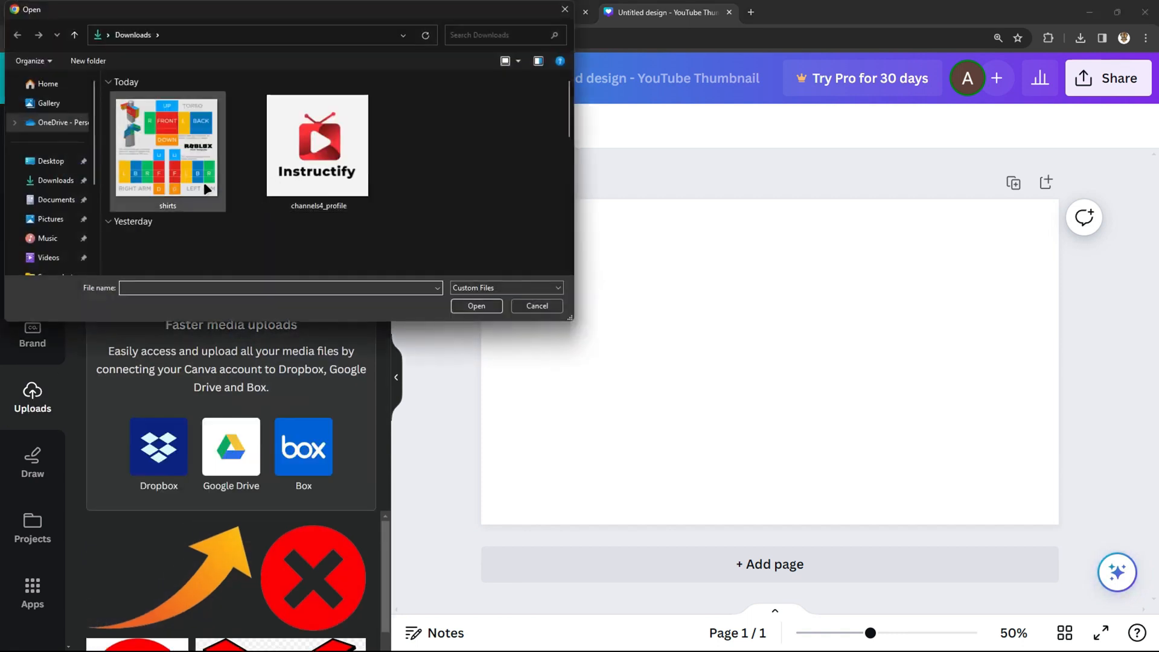
{"action": "double_click", "coordinate": [160, 154]}
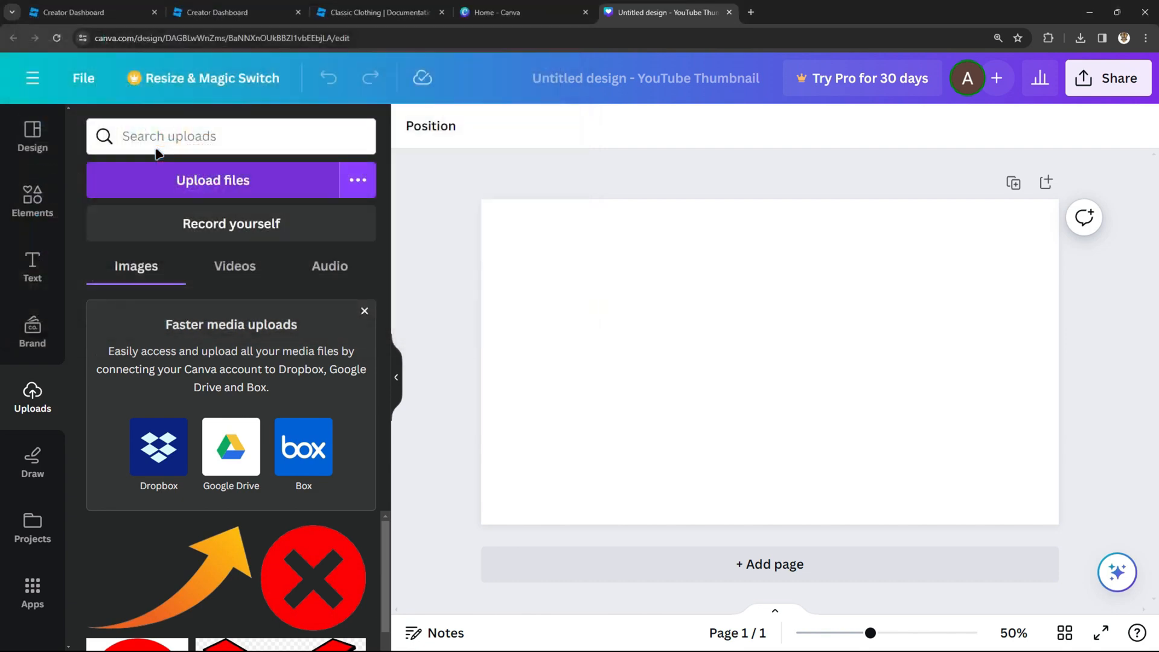
{"action": "left_click_drag", "start_coordinate": [700, 283], "coordinate": [717, 291]}
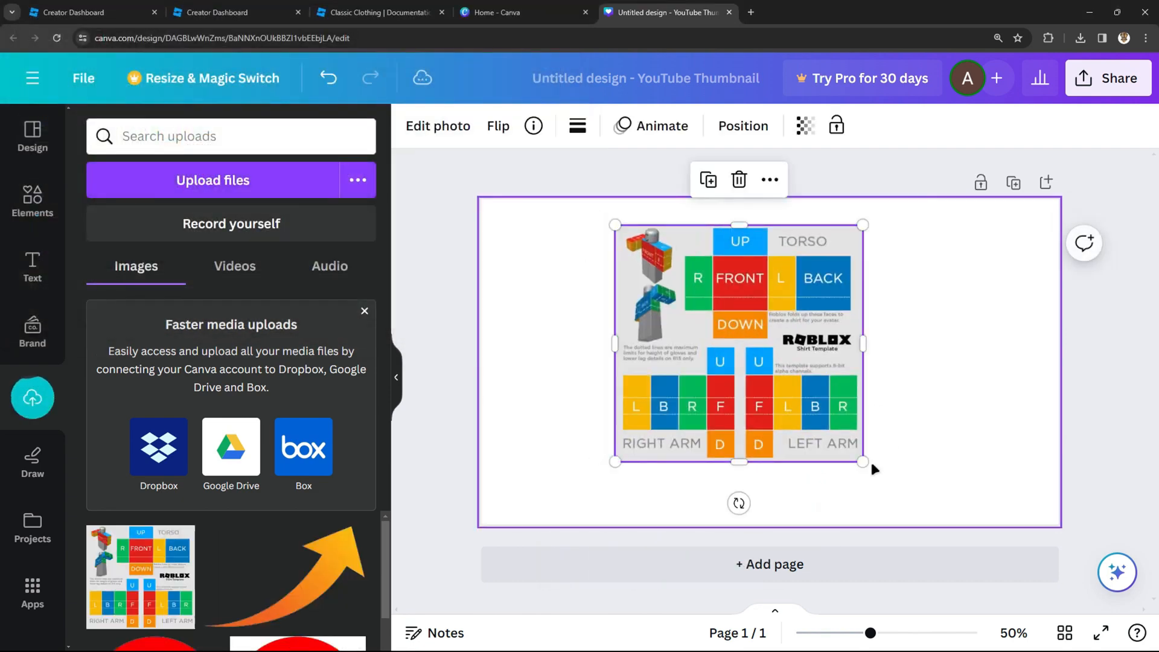
Step: Enlarge the shirt template so it fills the canvas height, centred on the page
{"action": "left_click_drag", "start_coordinate": [863, 463], "coordinate": [918, 514]}
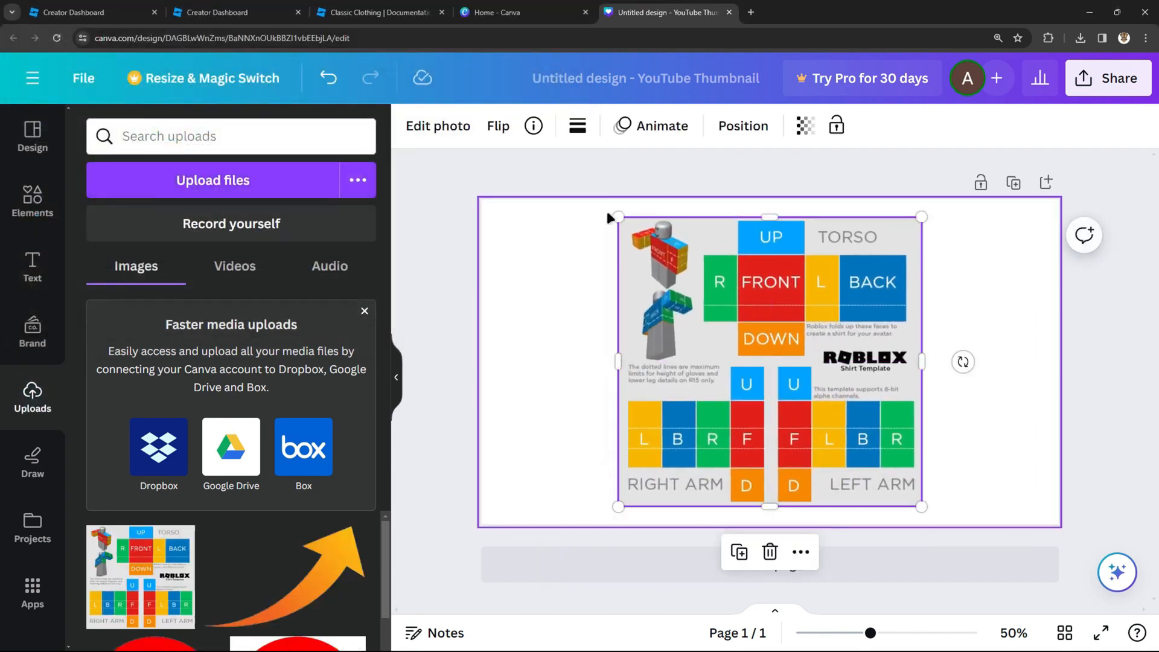
{"action": "mouse_move", "coordinate": [855, 438]}
{"action": "left_mouse_down"}
{"action": "mouse_move", "coordinate": [839, 418]}
{"action": "mouse_move", "coordinate": [853, 423]}
{"action": "left_mouse_up"}
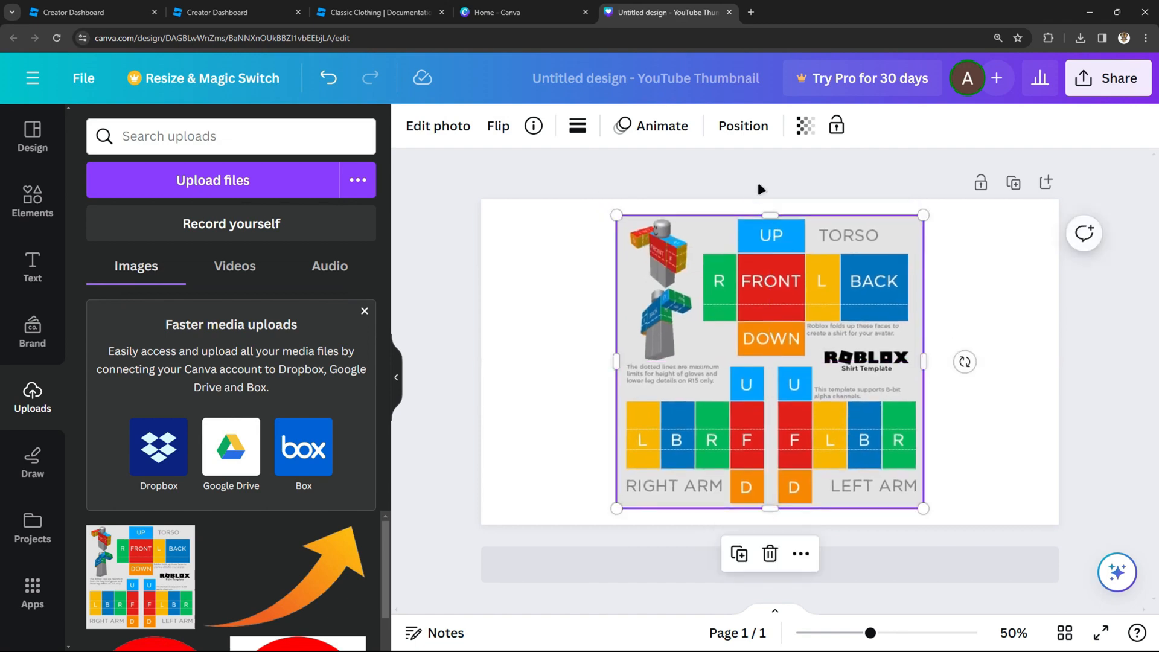
{"action": "left_click", "coordinate": [772, 174]}
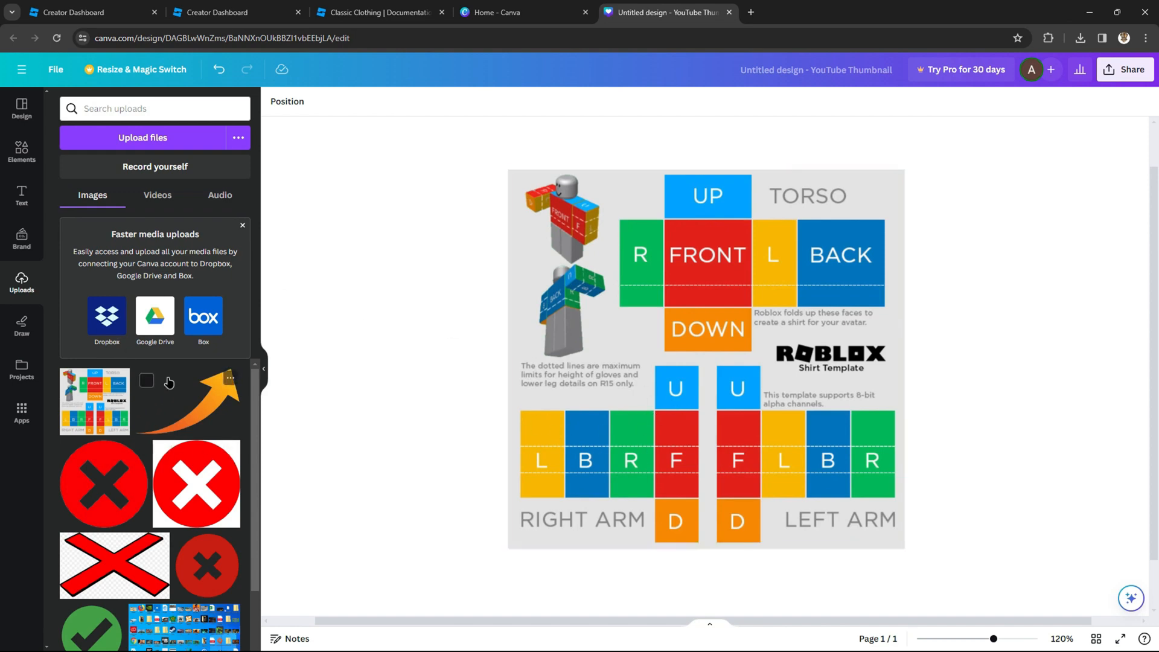
Step: Upload the Instructify logo image and add it onto the canvas
{"action": "left_click", "coordinate": [162, 137]}
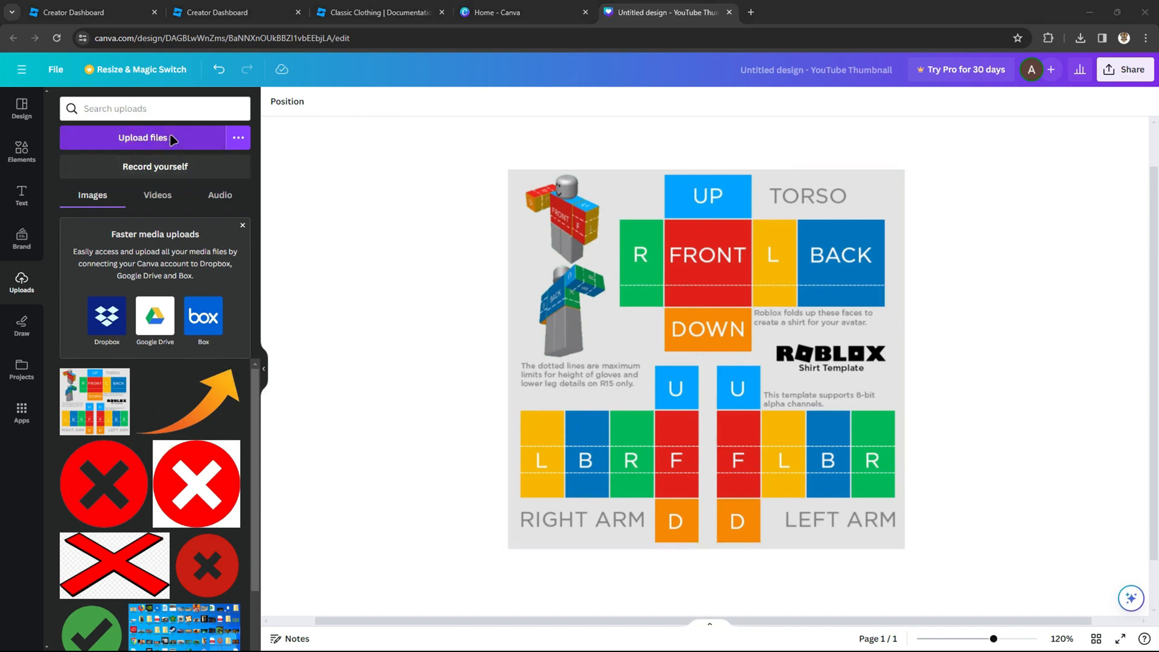
{"action": "double_click", "coordinate": [322, 175]}
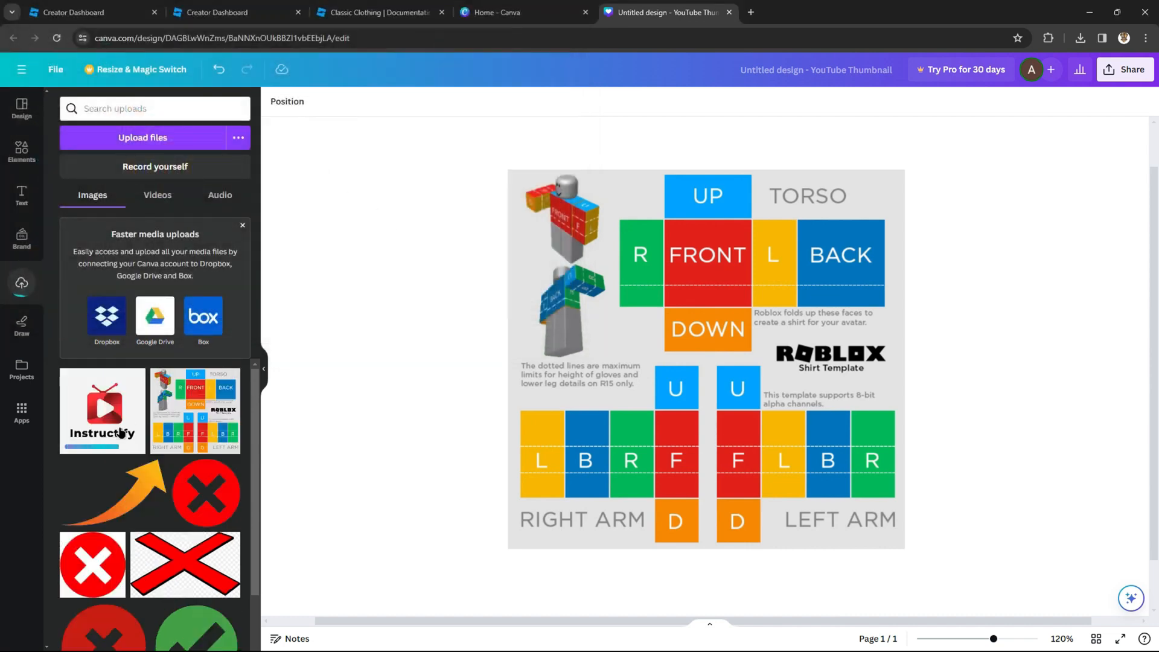
{"action": "left_click_drag", "start_coordinate": [121, 433], "coordinate": [346, 307]}
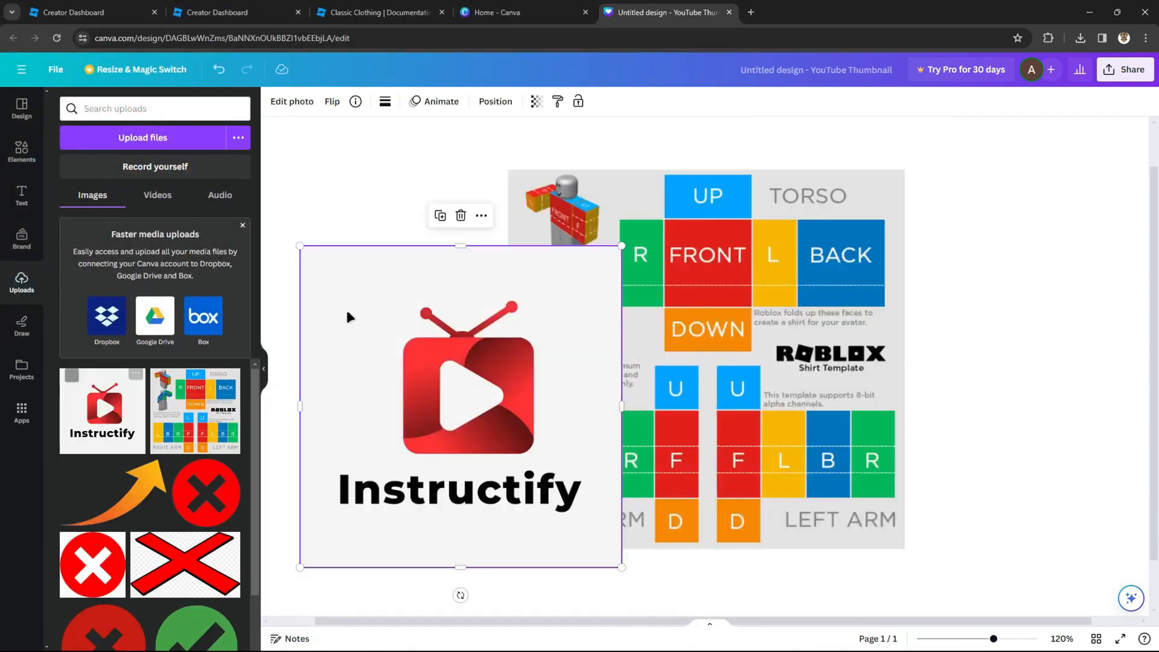
Step: Shrink the Instructify logo to about half its size and move it beside the template
{"action": "left_click_drag", "start_coordinate": [618, 568], "coordinate": [485, 435]}
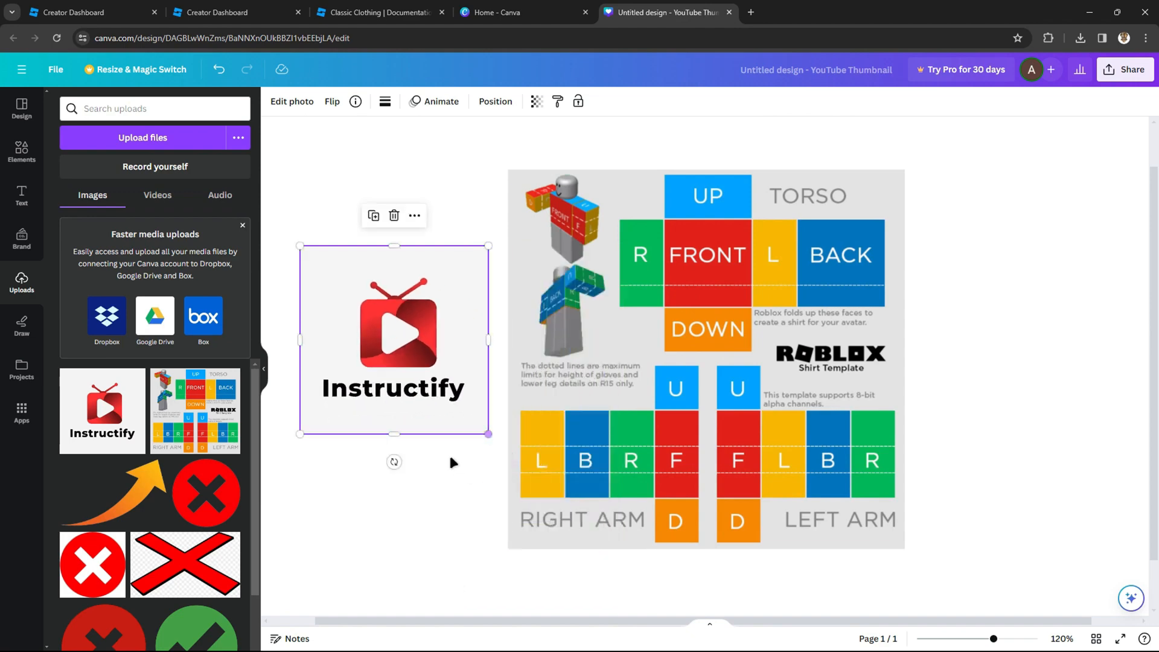
{"action": "left_click_drag", "start_coordinate": [403, 339], "coordinate": [394, 312]}
Step: Search Google for "Blue" in a new tab and drag the solid blue image into the Canva design
{"action": "left_click", "coordinate": [751, 13]}
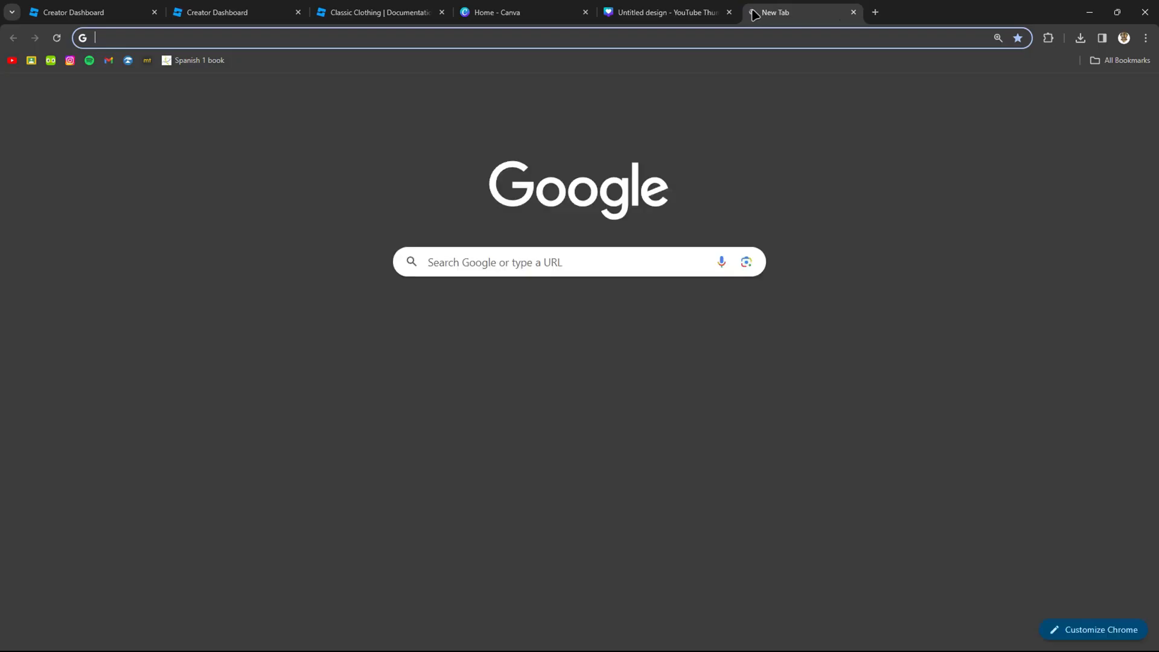
{"action": "type", "text": "Blue"}
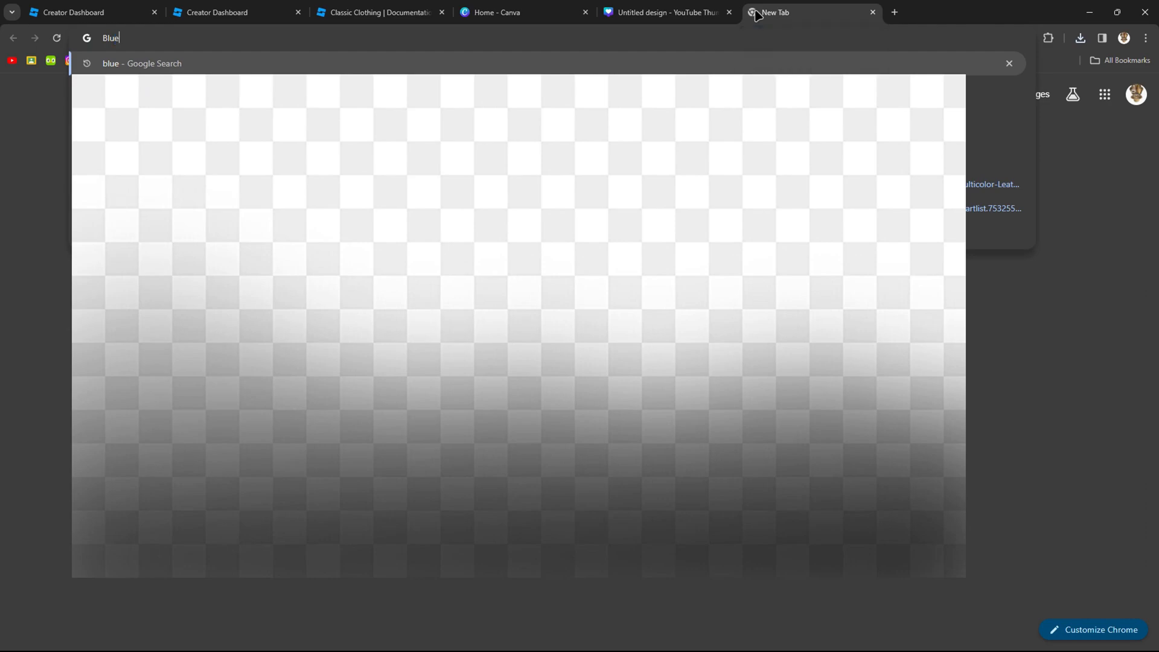
{"action": "key", "text": "Return"}
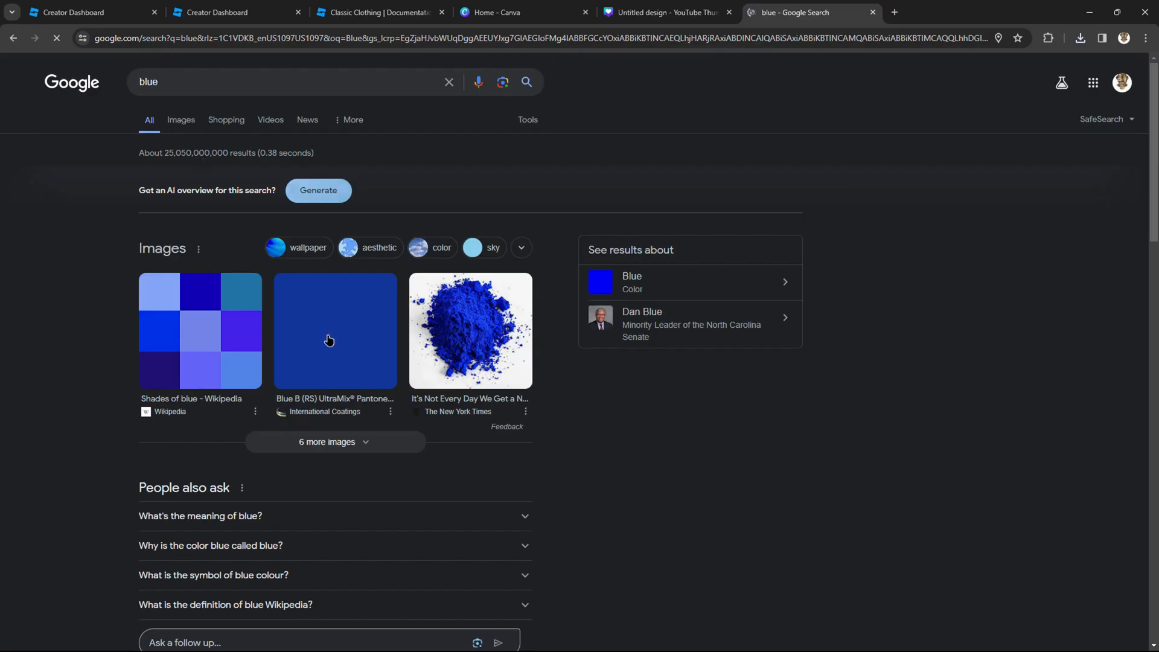
{"action": "left_click_drag", "start_coordinate": [329, 341], "coordinate": [382, 506]}
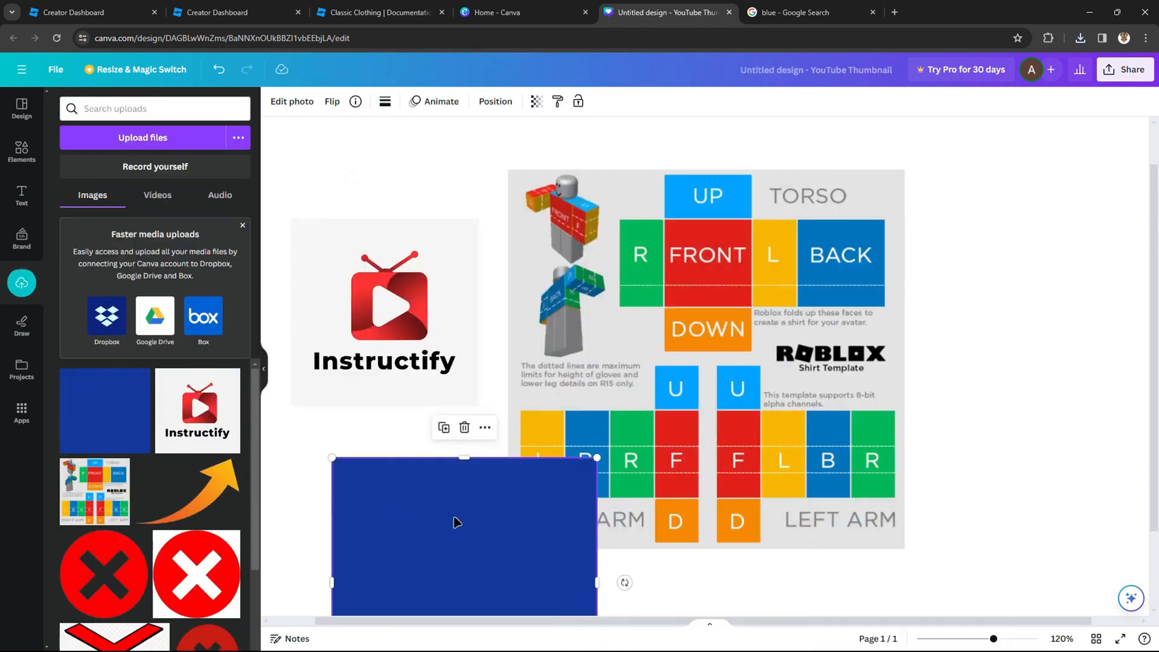
Step: Resize and move the blue square so it covers the right arm section of the shirt template
{"action": "left_click_drag", "start_coordinate": [457, 522], "coordinate": [399, 409]}
{"action": "left_click_drag", "start_coordinate": [540, 599], "coordinate": [436, 496]}
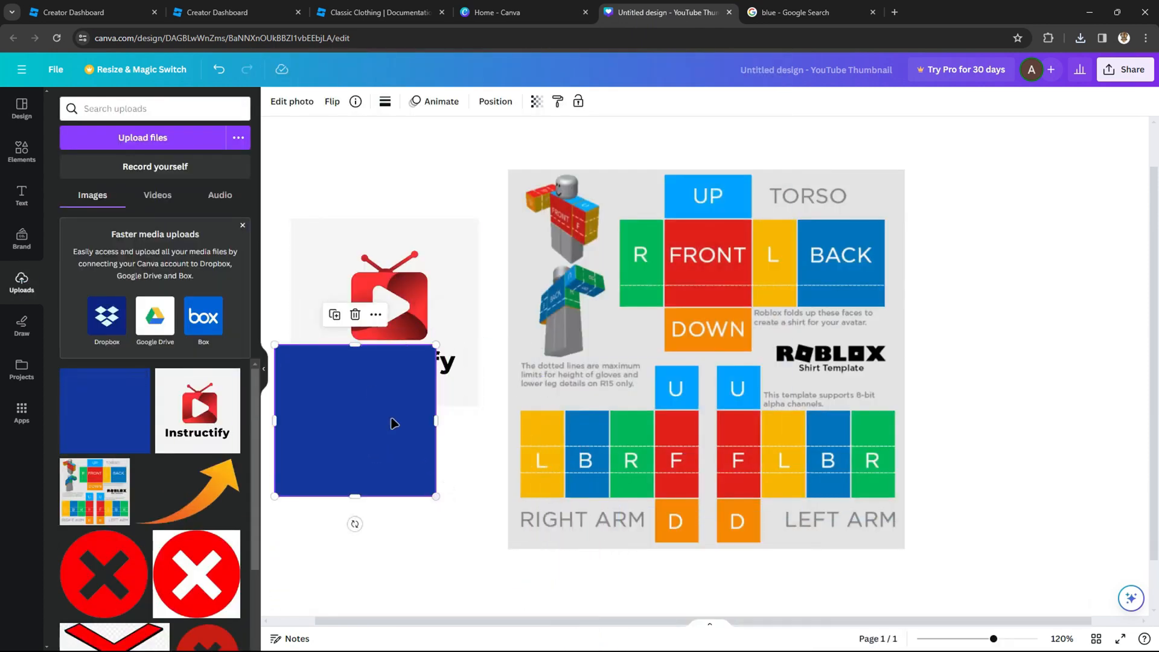
{"action": "left_click_drag", "start_coordinate": [369, 385], "coordinate": [639, 435]}
{"action": "left_click_drag", "start_coordinate": [706, 547], "coordinate": [629, 475]}
{"action": "left_click_drag", "start_coordinate": [586, 424], "coordinate": [563, 438]}
{"action": "left_click_drag", "start_coordinate": [605, 449], "coordinate": [699, 460]}
{"action": "left_click_drag", "start_coordinate": [615, 489], "coordinate": [614, 497]}
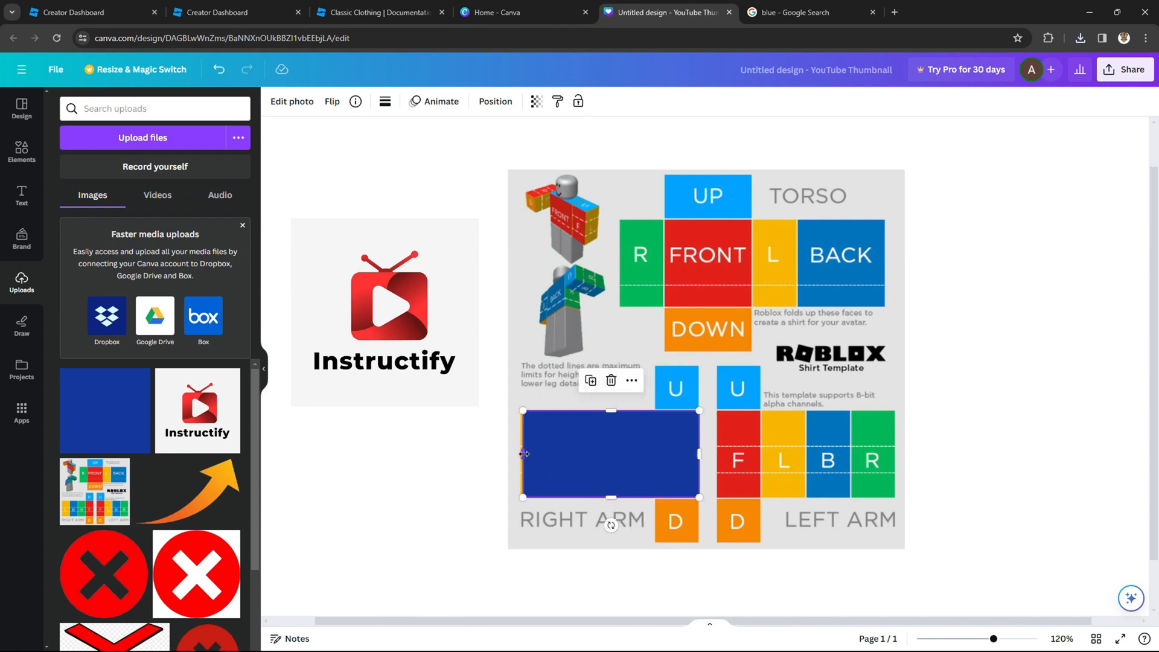
{"action": "left_click_drag", "start_coordinate": [523, 453], "coordinate": [520, 453]}
Step: Duplicate the blue rectangle onto the left arm section and again onto the torso section
{"action": "left_click", "coordinate": [414, 433]}
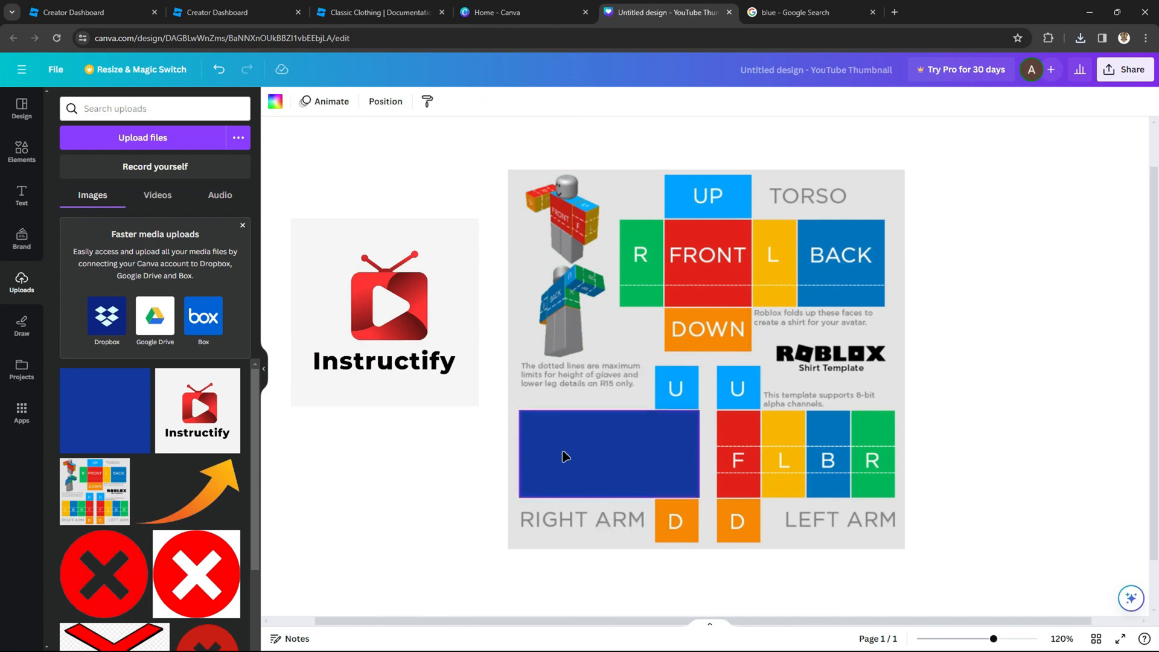
{"action": "right_click", "coordinate": [593, 456]}
{"action": "left_click", "coordinate": [676, 357]}
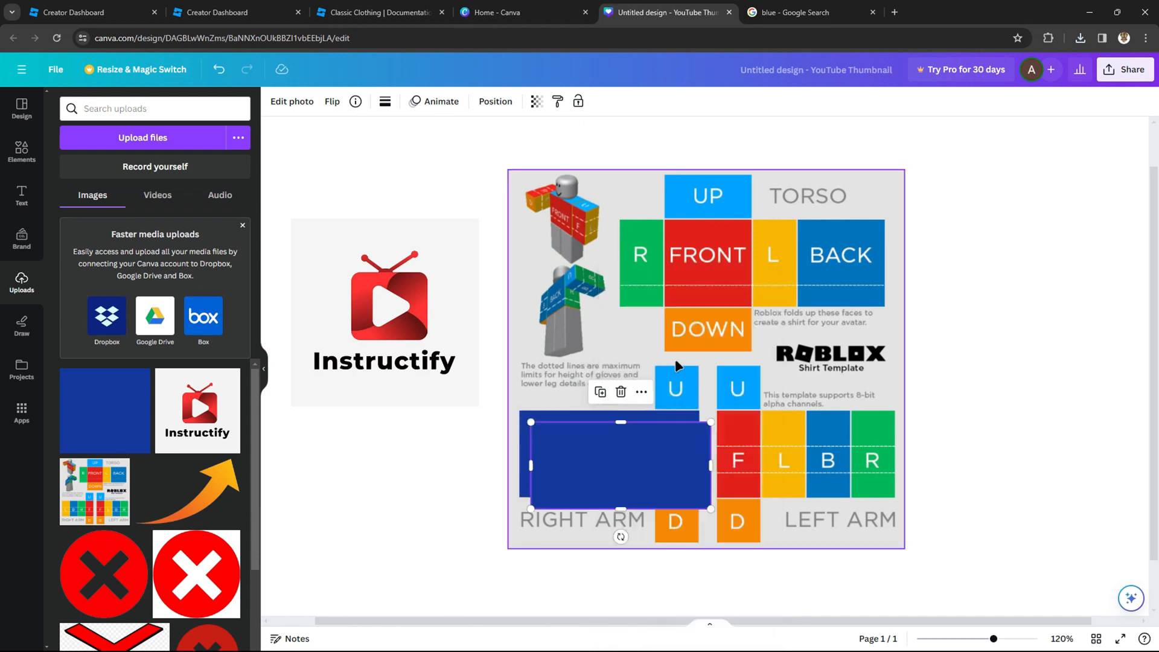
{"action": "left_click_drag", "start_coordinate": [645, 469], "coordinate": [831, 450]}
{"action": "key", "text": "ctrl+d"}
{"action": "left_click_drag", "start_coordinate": [970, 458], "coordinate": [674, 263]}
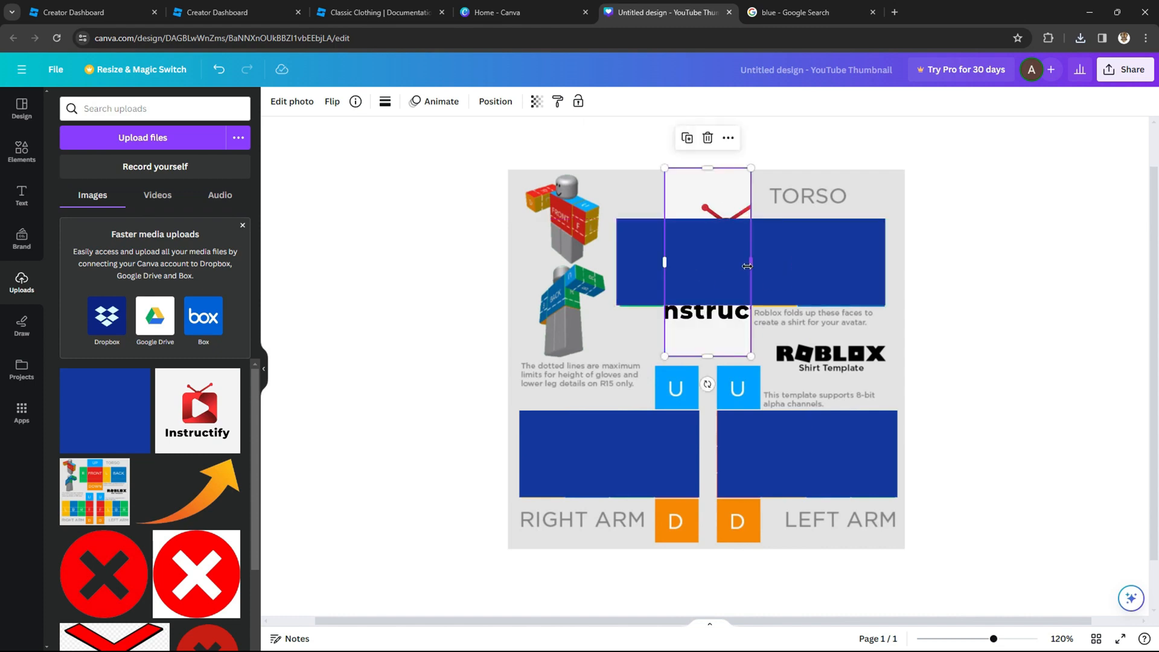
Step: Resize the Instructify logo over the torso front panel and bring it in front of the blue fill
{"action": "left_click_drag", "start_coordinate": [758, 261], "coordinate": [826, 262]}
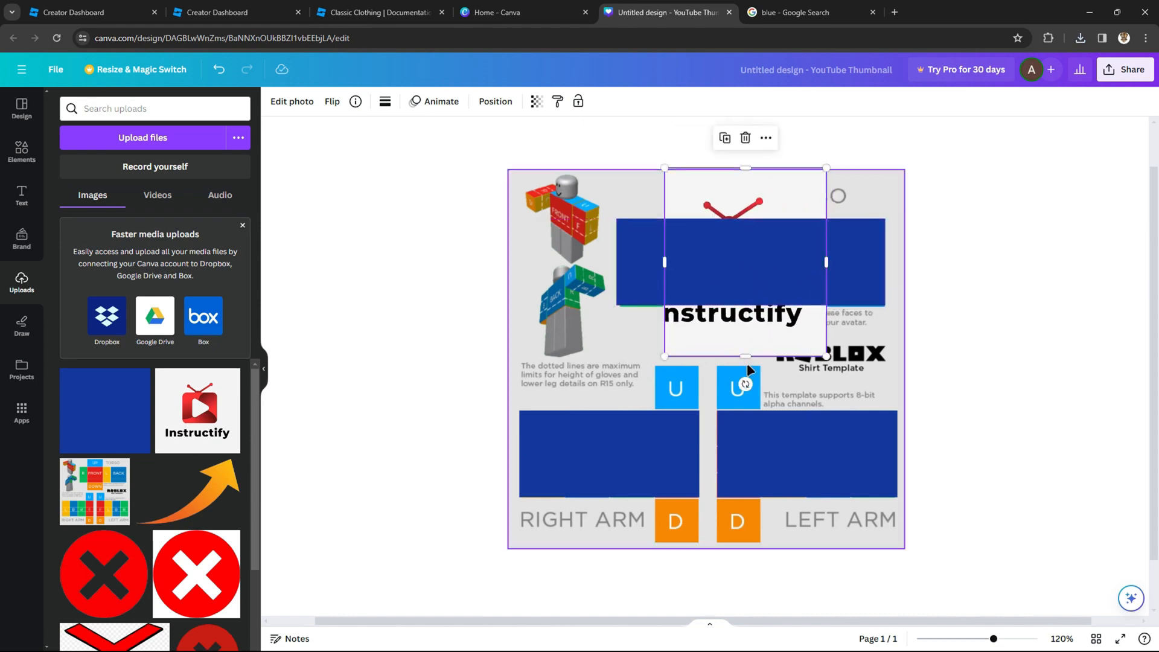
{"action": "left_click_drag", "start_coordinate": [745, 357], "coordinate": [752, 171]}
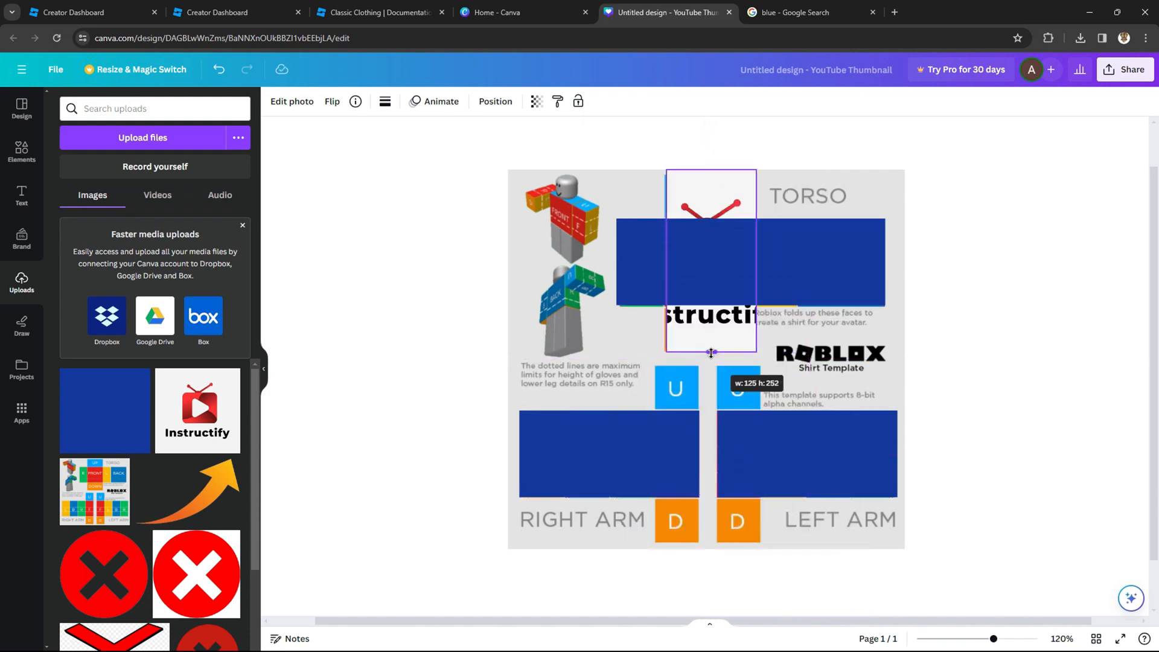
{"action": "left_click_drag", "start_coordinate": [711, 355], "coordinate": [710, 352]}
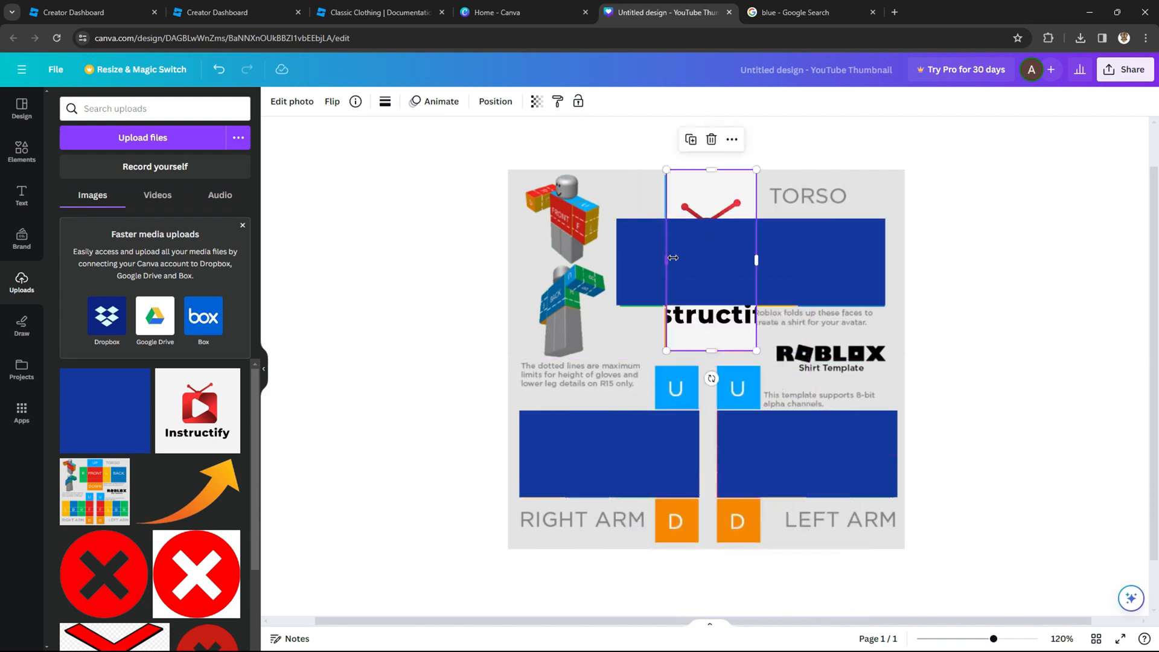
{"action": "right_click", "coordinate": [699, 200]}
{"action": "left_click", "coordinate": [747, 288]}
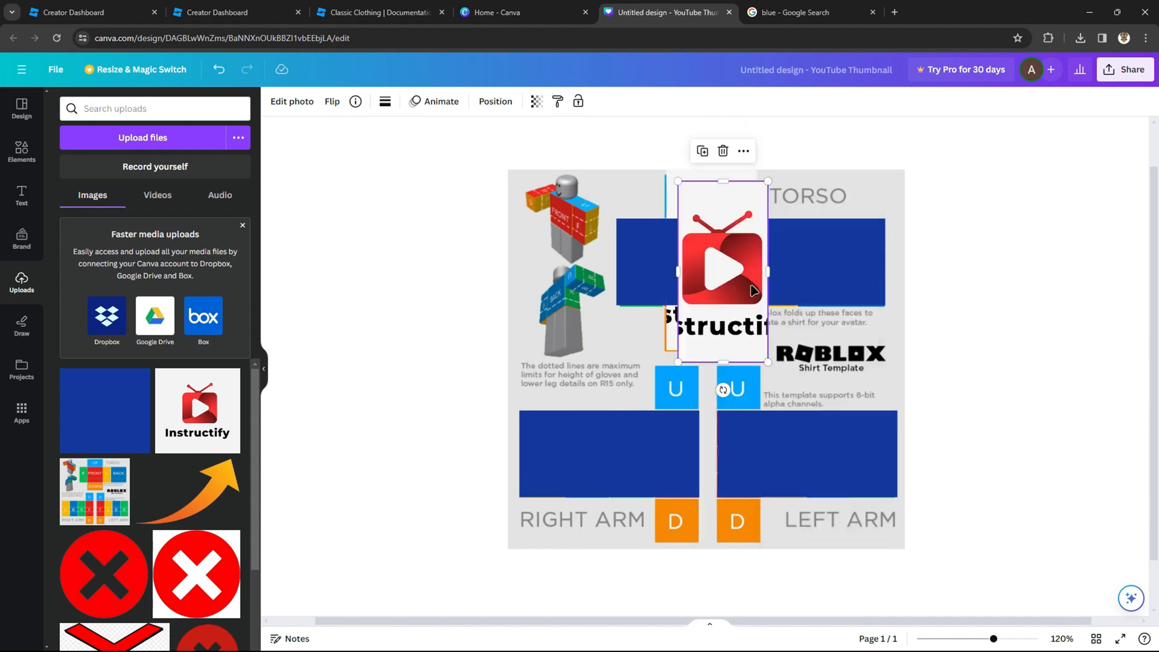
Step: Duplicate the Instructify logo and place copies on the right and left arm sections
{"action": "left_click_drag", "start_coordinate": [739, 241], "coordinate": [676, 447]}
{"action": "right_click", "coordinate": [676, 448]}
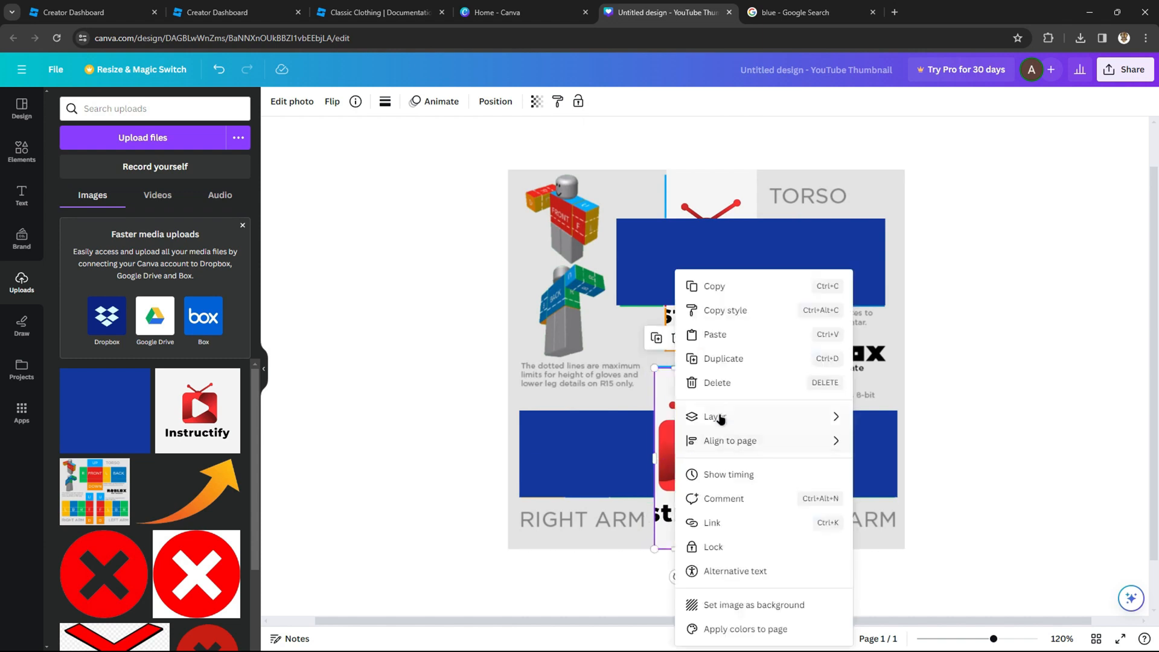
{"action": "left_click", "coordinate": [755, 365]}
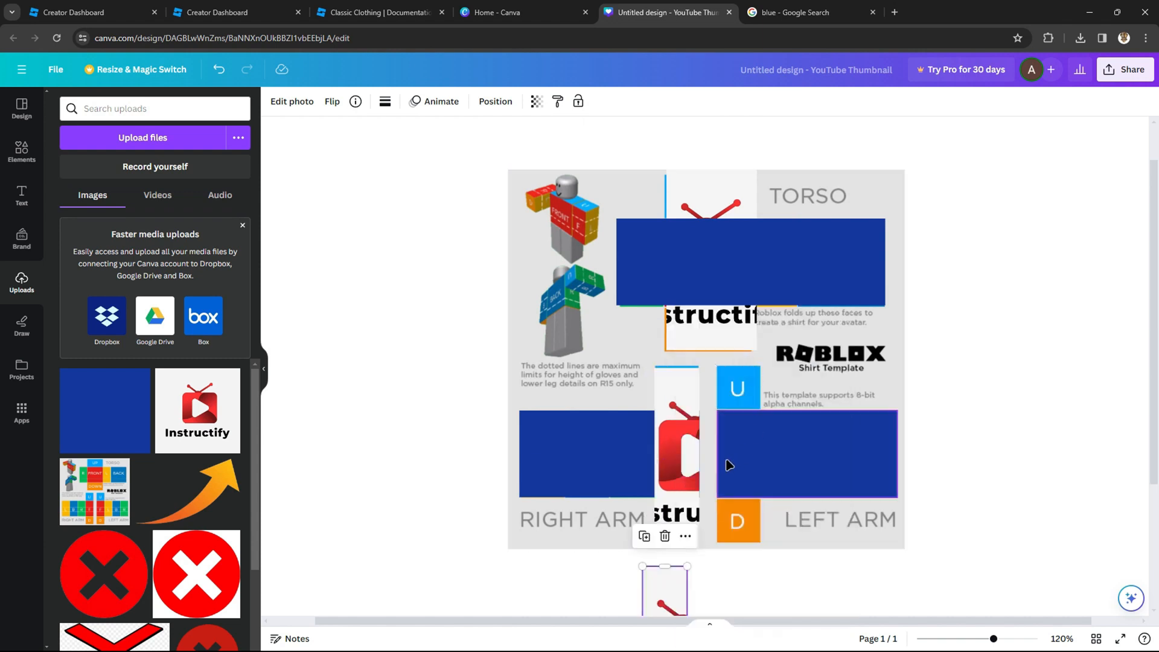
{"action": "left_click_drag", "start_coordinate": [683, 455], "coordinate": [746, 452]}
{"action": "left_click_drag", "start_coordinate": [675, 591], "coordinate": [686, 388]}
{"action": "left_click", "coordinate": [732, 192]}
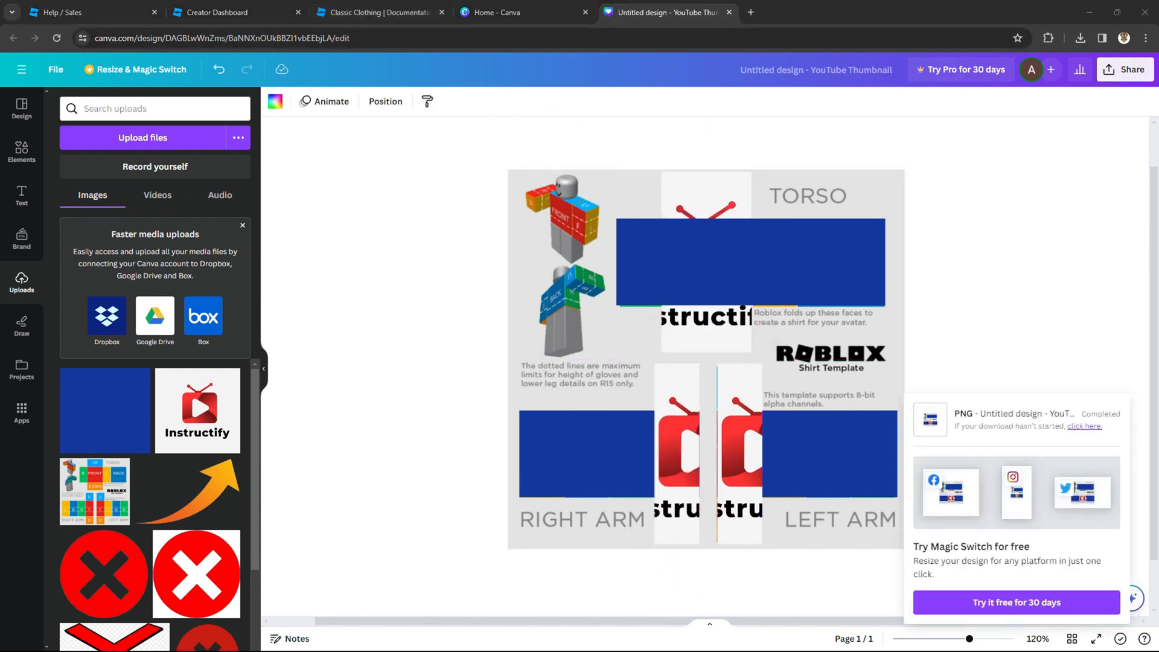
Step: Download the design as a PNG image named tshirt into the Downloads folder
{"action": "left_click", "coordinate": [1124, 69]}
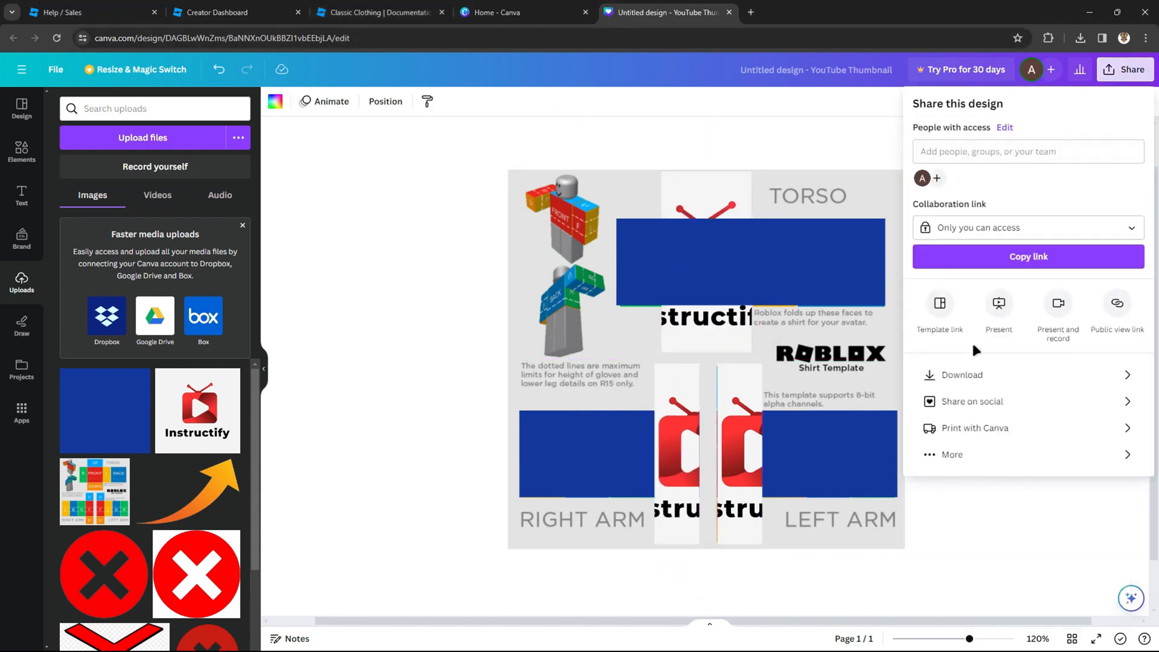
{"action": "left_click", "coordinate": [977, 377]}
{"action": "left_click", "coordinate": [1006, 306]}
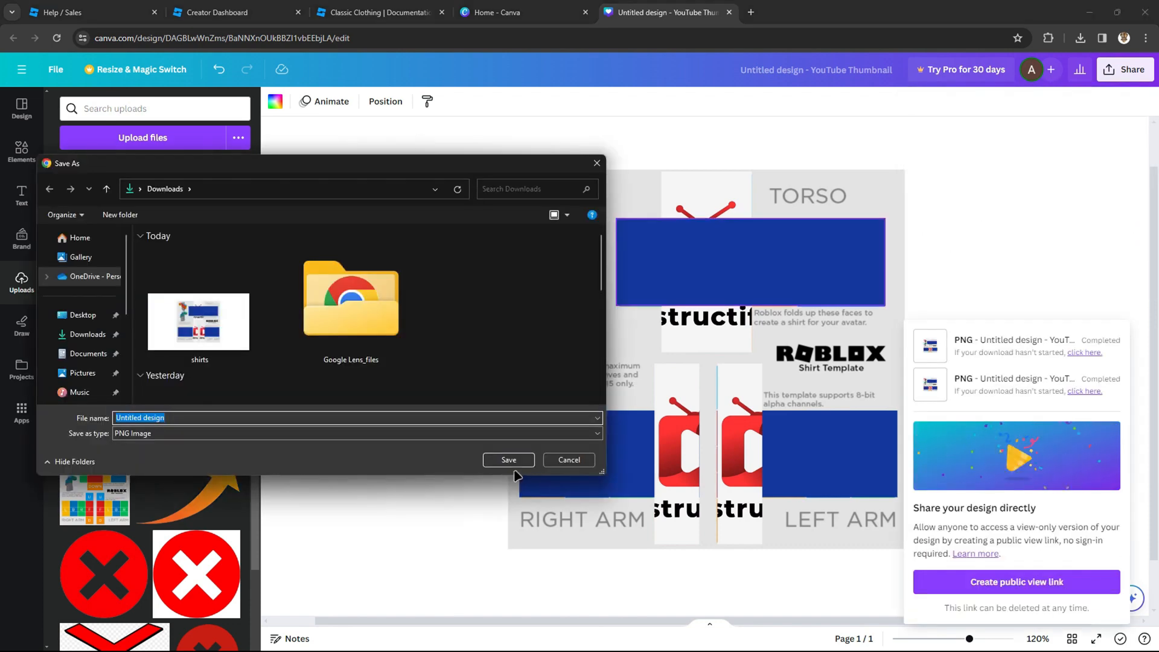
{"action": "type", "text": "tshirt"}
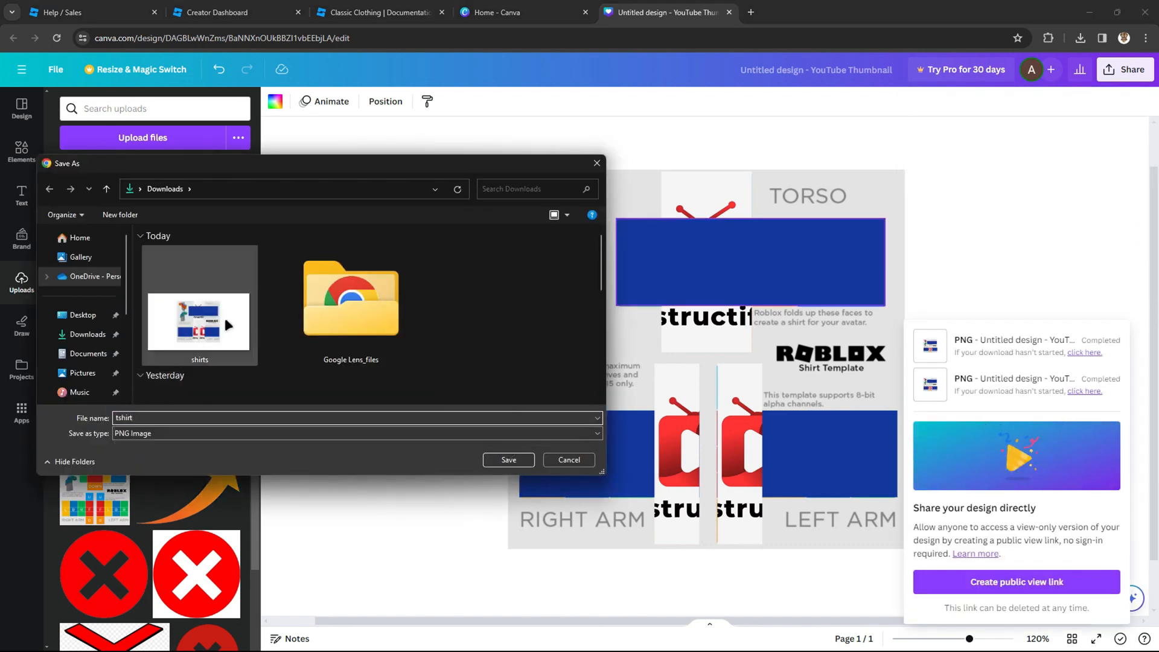
{"action": "left_click", "coordinate": [509, 460]}
Step: In the Creator Hub upload form, set the asset type to Shirt and select the tshirt image file
{"action": "left_click", "coordinate": [377, 12]}
{"action": "left_click", "coordinate": [230, 12]}
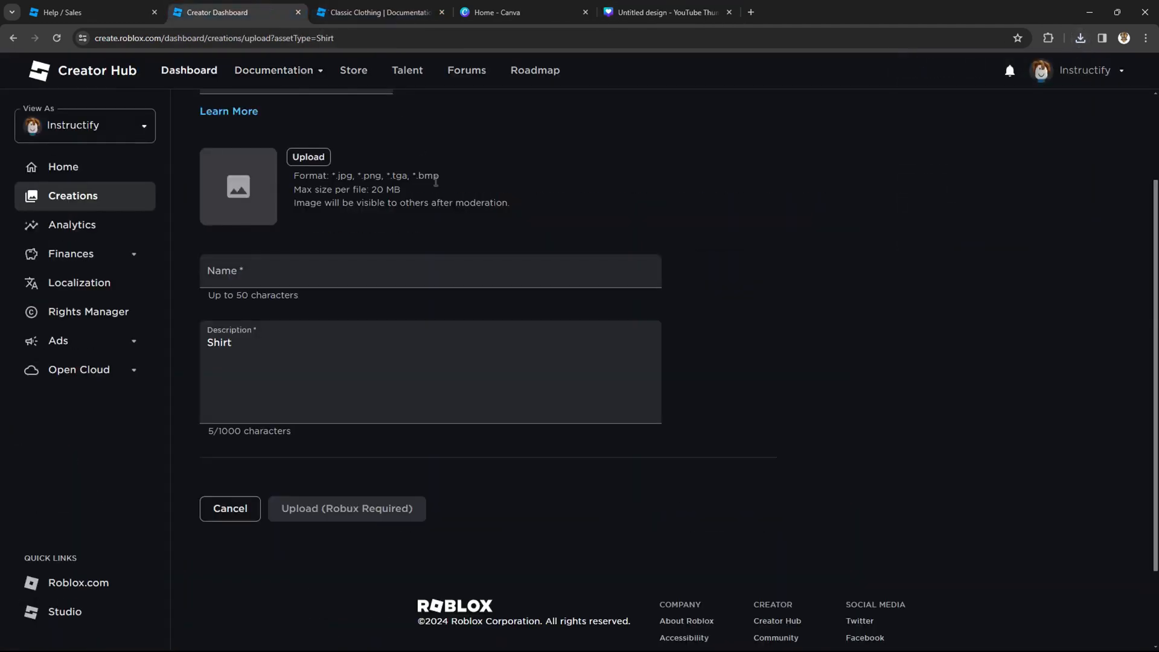
{"action": "scroll", "coordinate": [460, 276], "scroll_direction": "up", "scroll_amount": 3}
{"action": "left_click", "coordinate": [295, 205]}
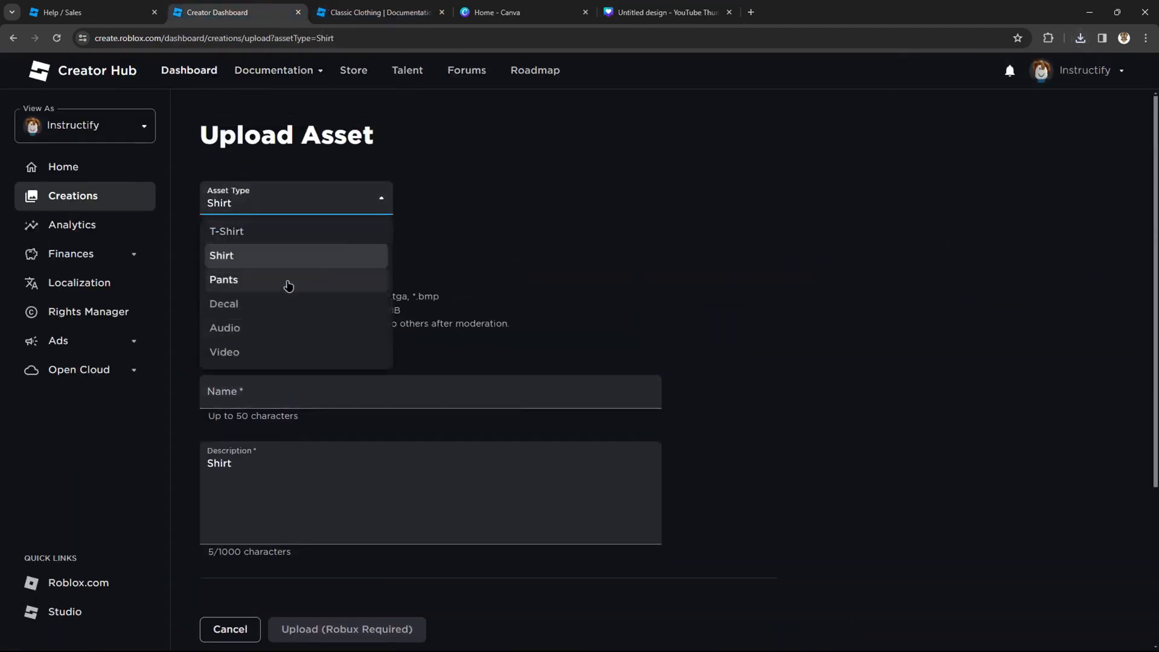
{"action": "left_click", "coordinate": [282, 259]}
{"action": "left_click", "coordinate": [309, 277]}
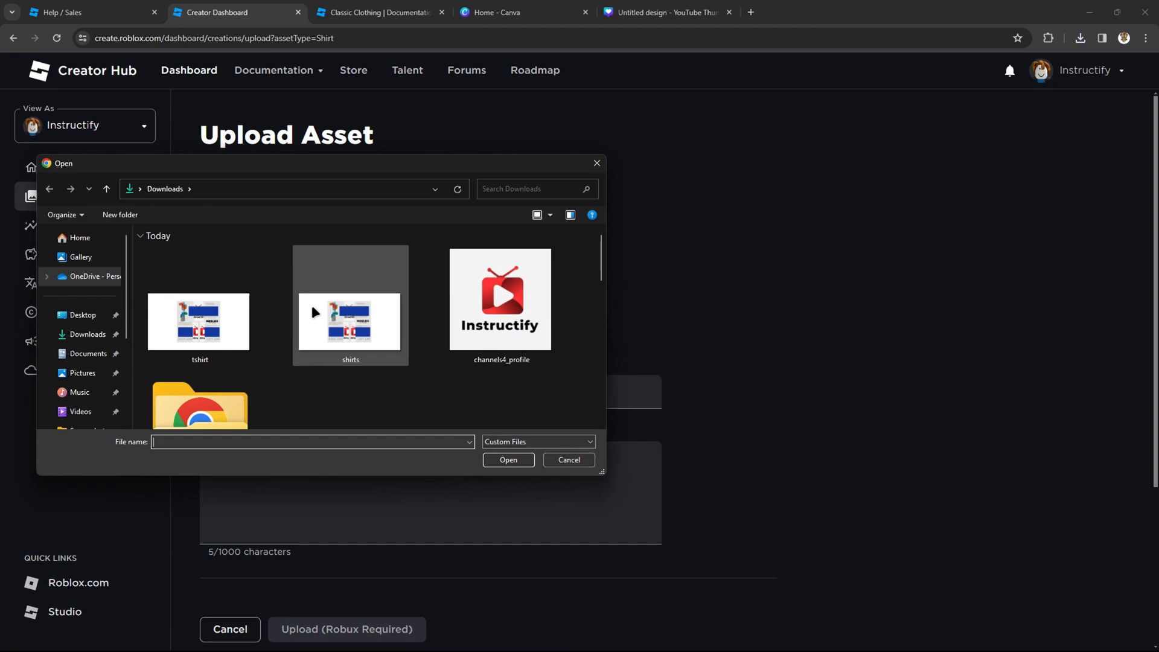
{"action": "double_click", "coordinate": [202, 312]}
{"action": "scroll", "coordinate": [280, 288], "scroll_direction": "down", "scroll_amount": 2}
{"action": "left_click", "coordinate": [280, 288]}
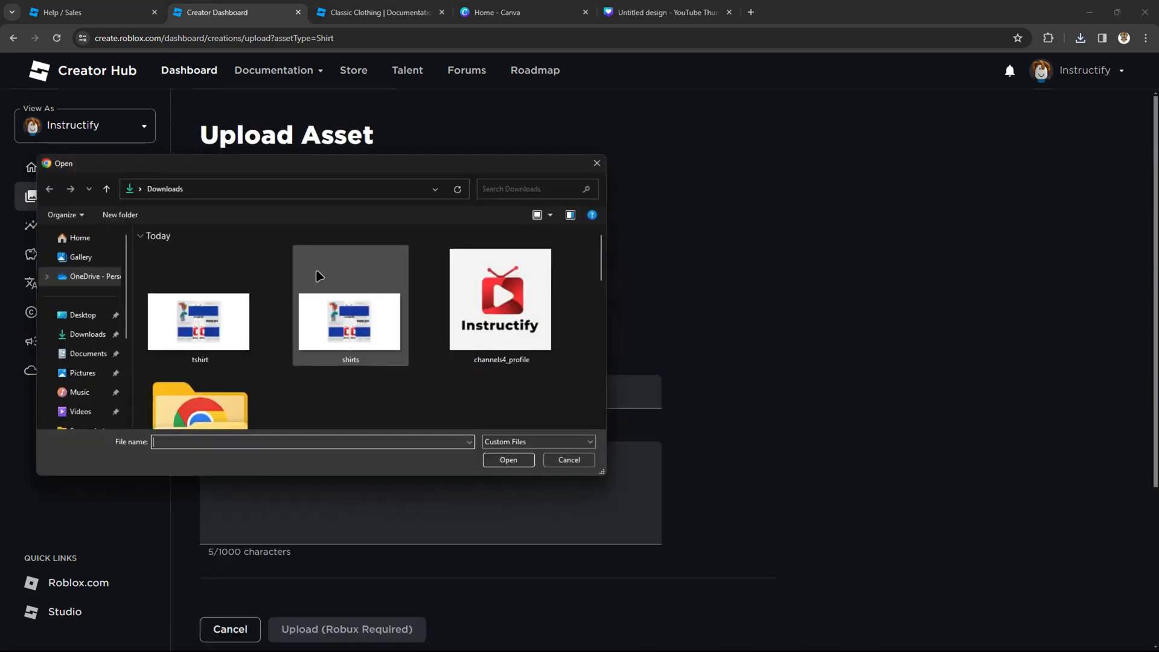
{"action": "double_click", "coordinate": [167, 329]}
{"action": "scroll", "coordinate": [350, 388], "scroll_direction": "down", "scroll_amount": 2}
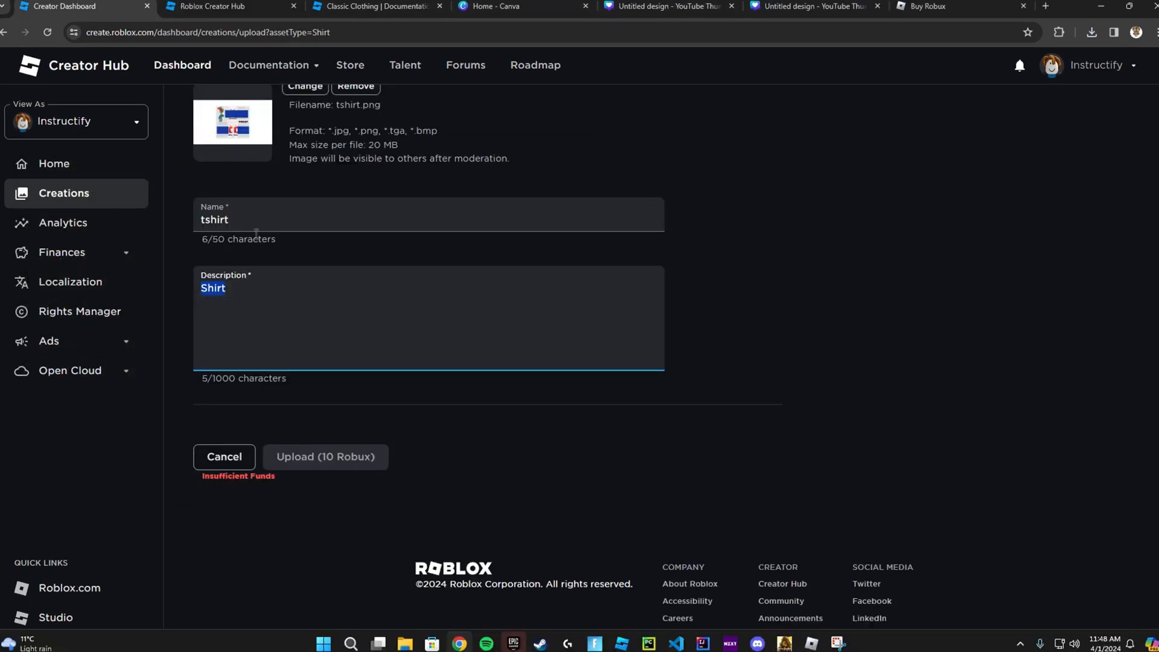
Step: Review the filled shirt upload form and return to the Creations page
{"action": "left_click", "coordinate": [414, 416]}
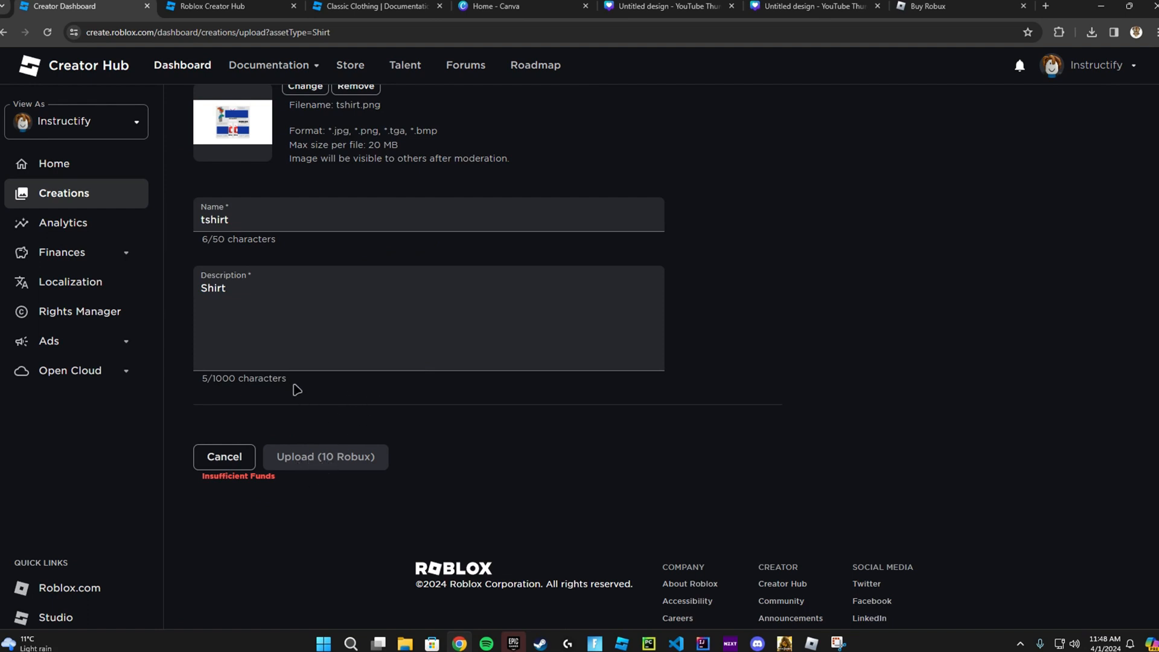
{"action": "scroll", "coordinate": [297, 389], "scroll_direction": "up", "scroll_amount": 3}
{"action": "scroll", "coordinate": [352, 455], "scroll_direction": "down", "scroll_amount": 4}
{"action": "scroll", "coordinate": [430, 397], "scroll_direction": "up", "scroll_amount": 3}
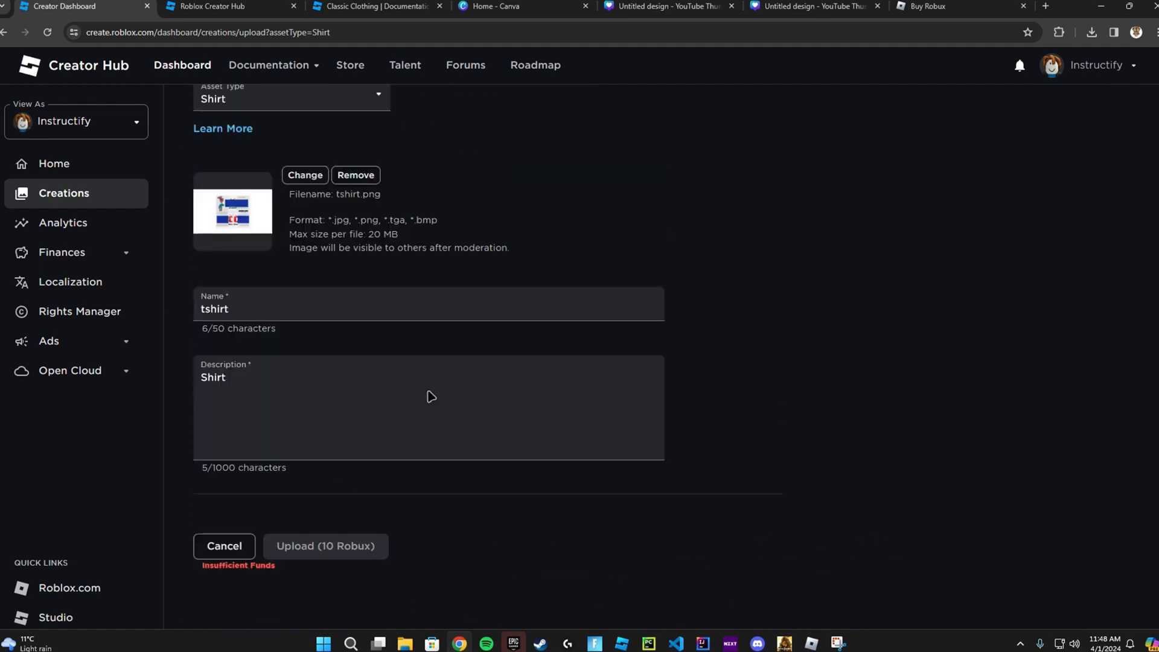
{"action": "scroll", "coordinate": [430, 396], "scroll_direction": "up", "scroll_amount": 2}
{"action": "left_click", "coordinate": [3, 33]}
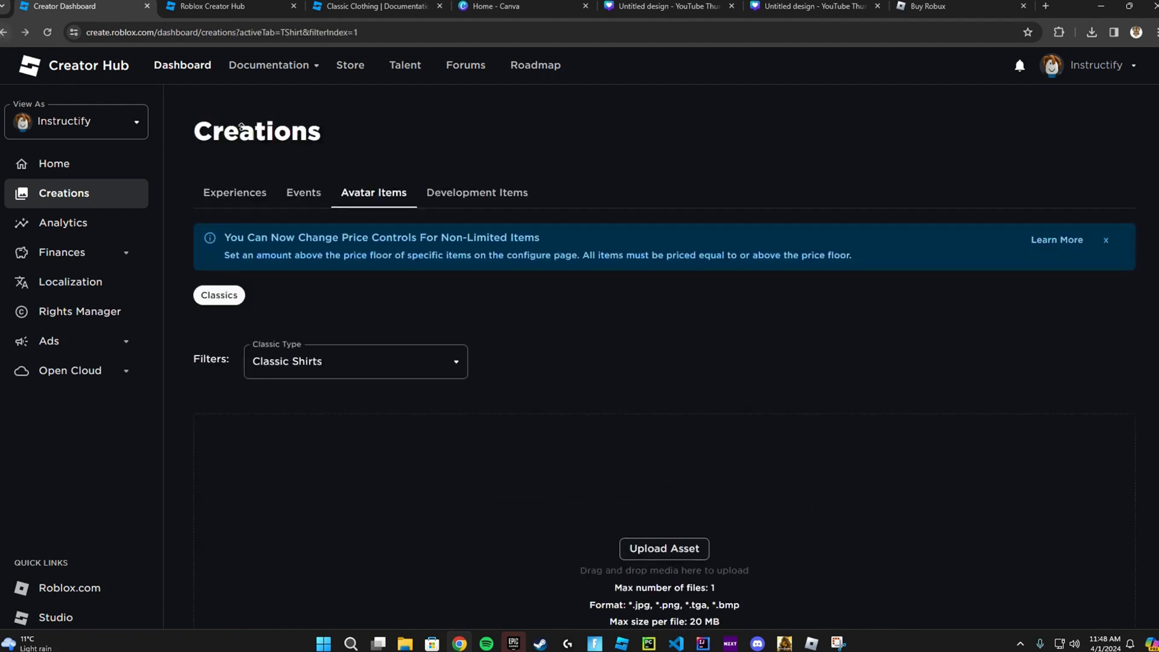
Step: Filter the Avatar Items creations by classic type to show Classic T-Shirts
{"action": "left_click", "coordinate": [392, 360]}
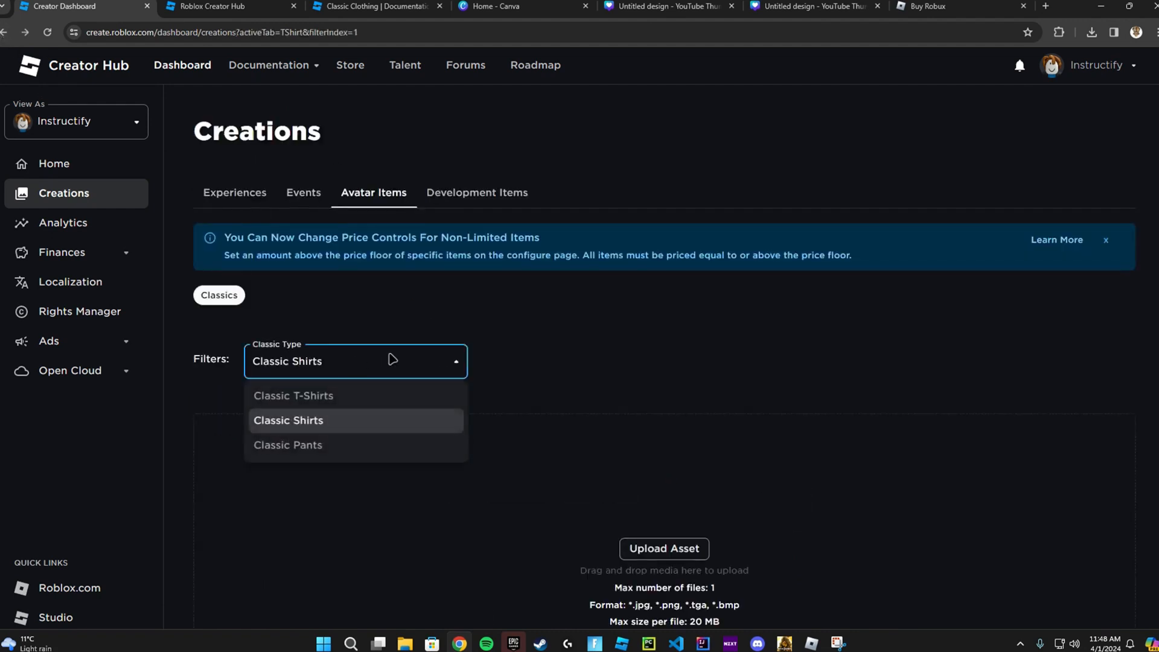
{"action": "left_click", "coordinate": [628, 352]}
{"action": "scroll", "coordinate": [577, 344], "scroll_direction": "down", "scroll_amount": 1}
{"action": "scroll", "coordinate": [349, 181], "scroll_direction": "up", "scroll_amount": 1}
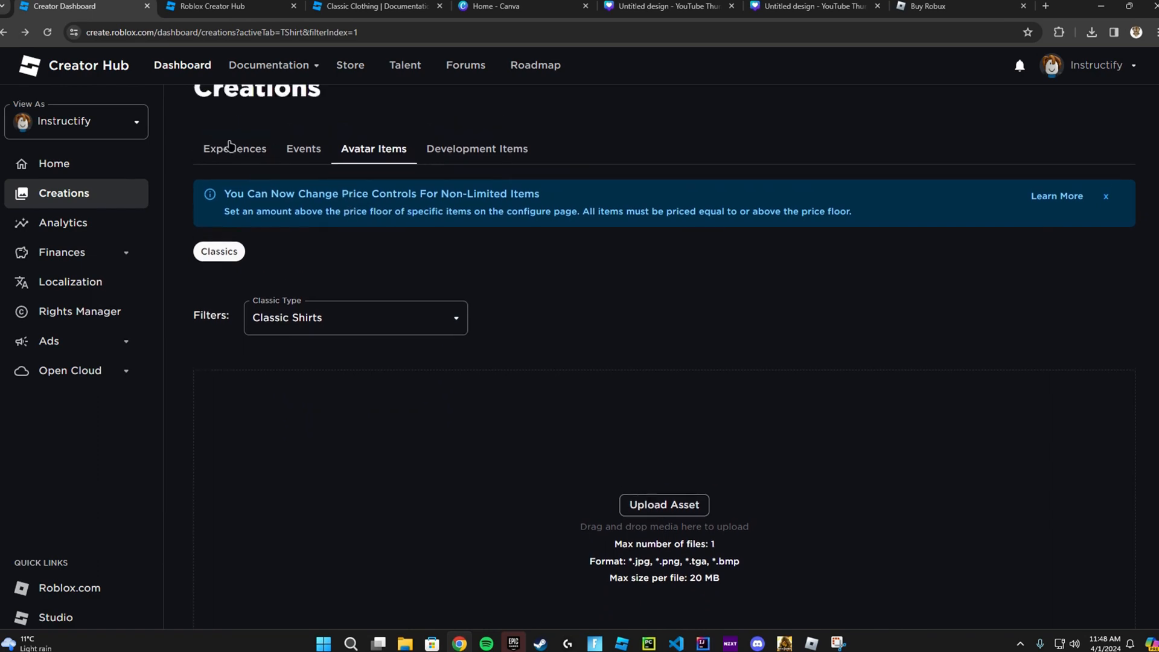
{"action": "left_click", "coordinate": [228, 147]}
{"action": "left_click", "coordinate": [389, 202]}
{"action": "scroll", "coordinate": [491, 305], "scroll_direction": "down", "scroll_amount": 5}
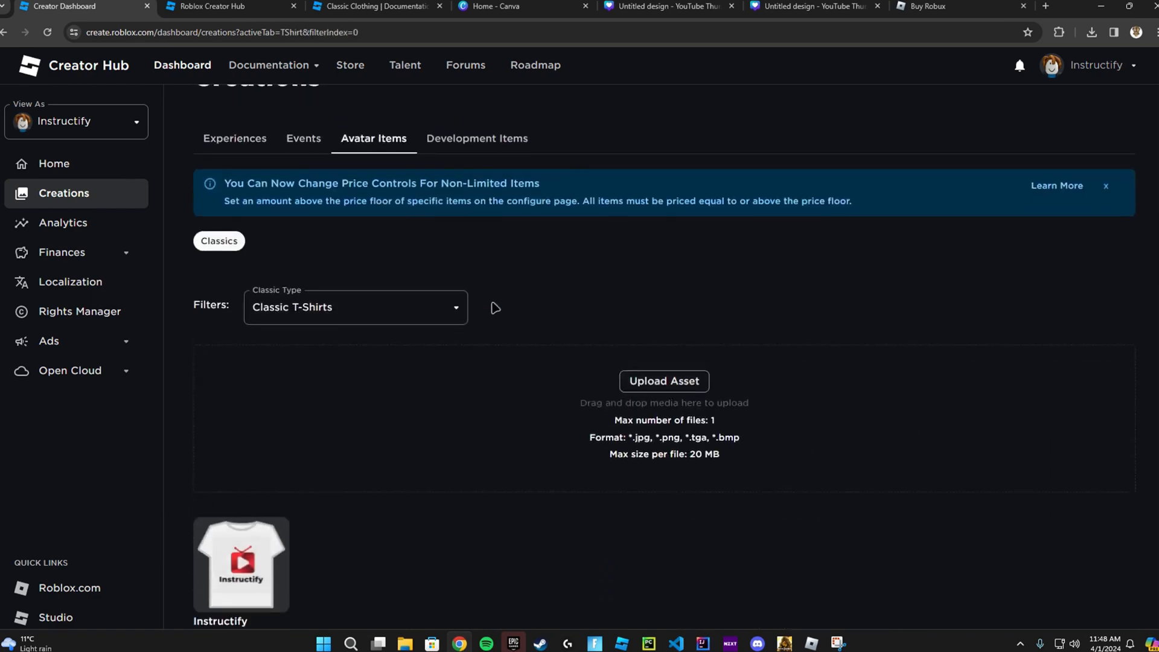
{"action": "scroll", "coordinate": [448, 316], "scroll_direction": "up", "scroll_amount": 3}
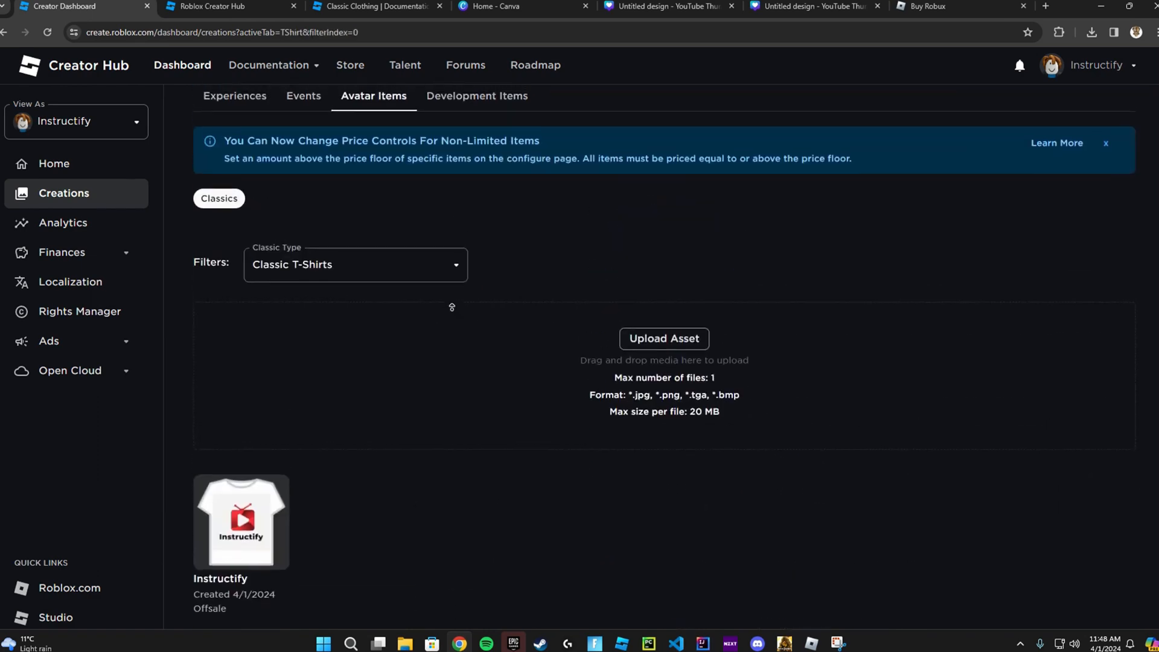
Step: Open the Instructify T-shirt's configuration page and switch On Sale on
{"action": "scroll", "coordinate": [573, 326], "scroll_direction": "down", "scroll_amount": 3}
{"action": "left_click", "coordinate": [251, 358]}
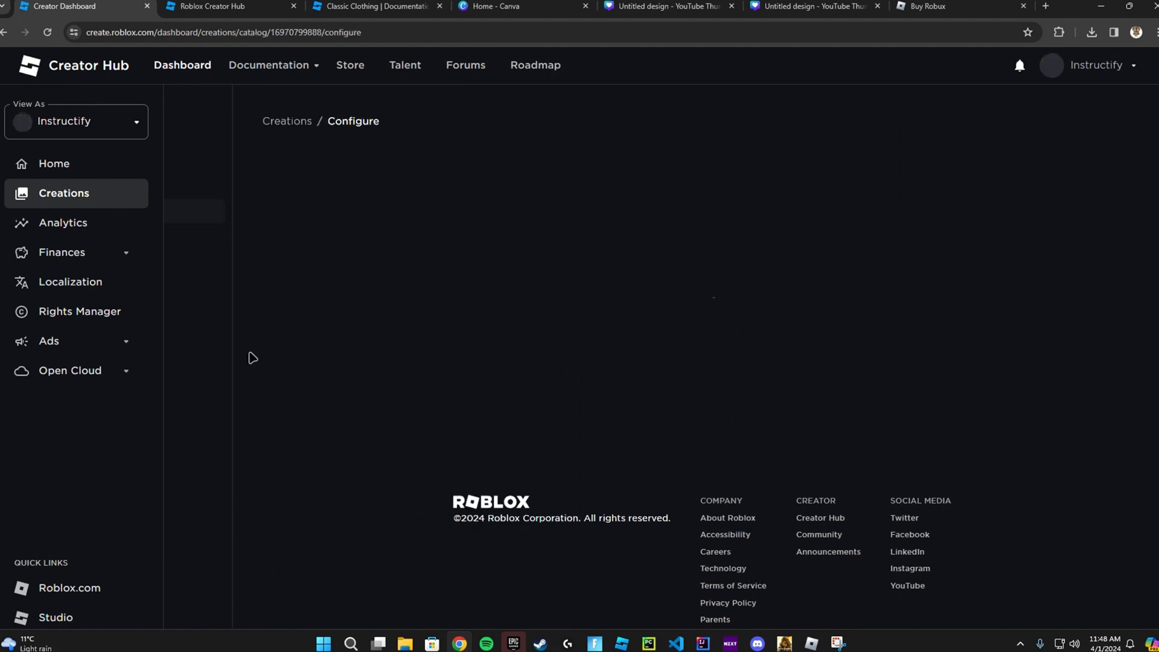
{"action": "left_click", "coordinate": [280, 484]}
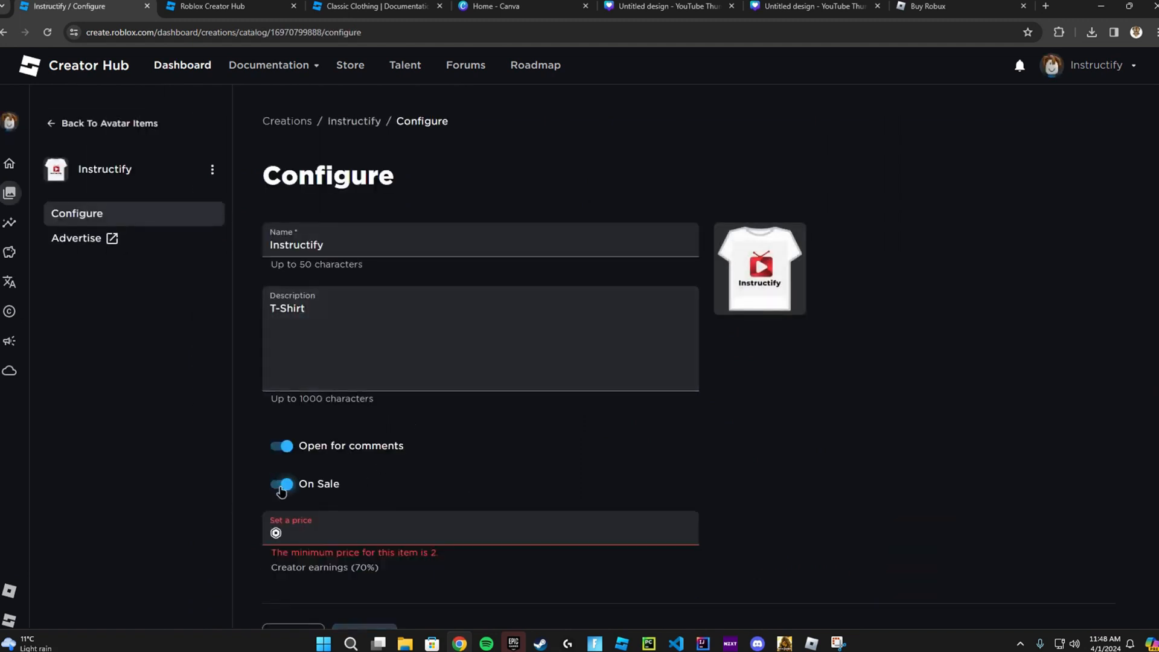
Step: Set the T-shirt's price to 6 Robux and try to publish it
{"action": "scroll", "coordinate": [375, 480], "scroll_direction": "down", "scroll_amount": 1}
{"action": "left_click", "coordinate": [375, 476]}
{"action": "type", "text": "6"}
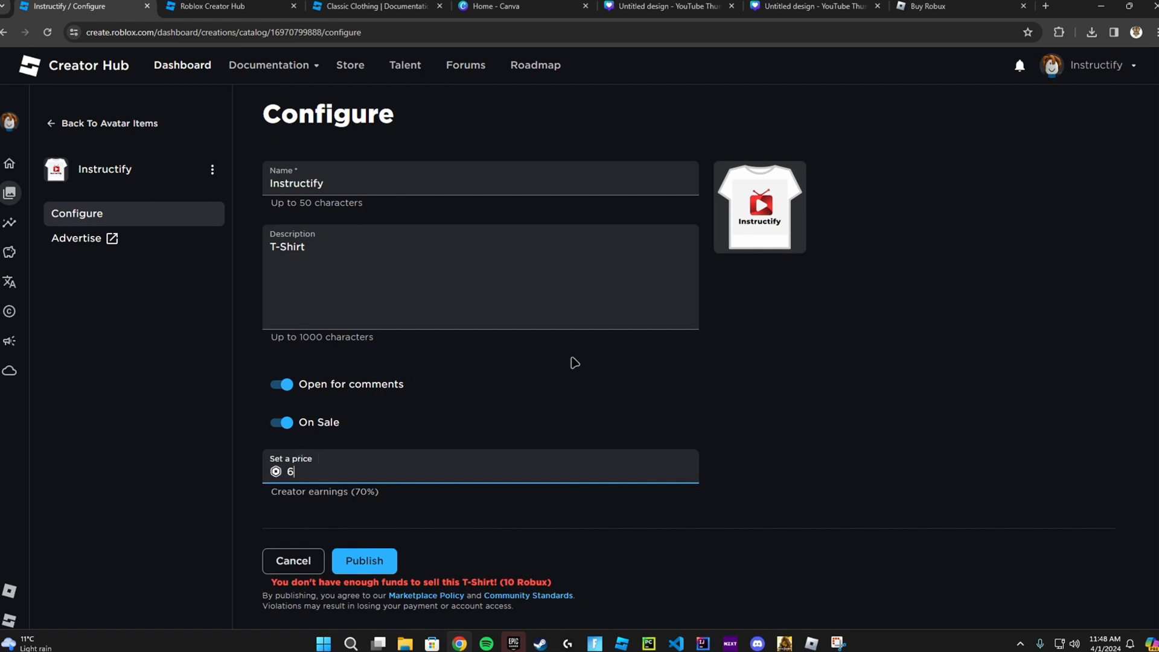
{"action": "left_click", "coordinate": [364, 559]}
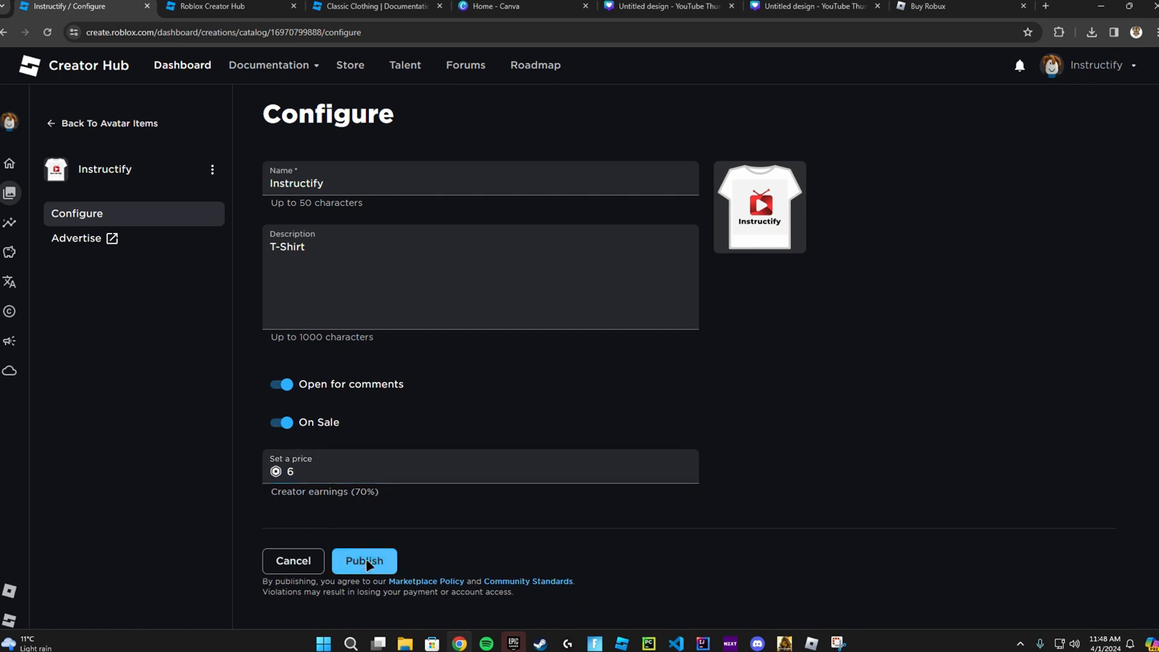
{"action": "left_click", "coordinate": [90, 134]}
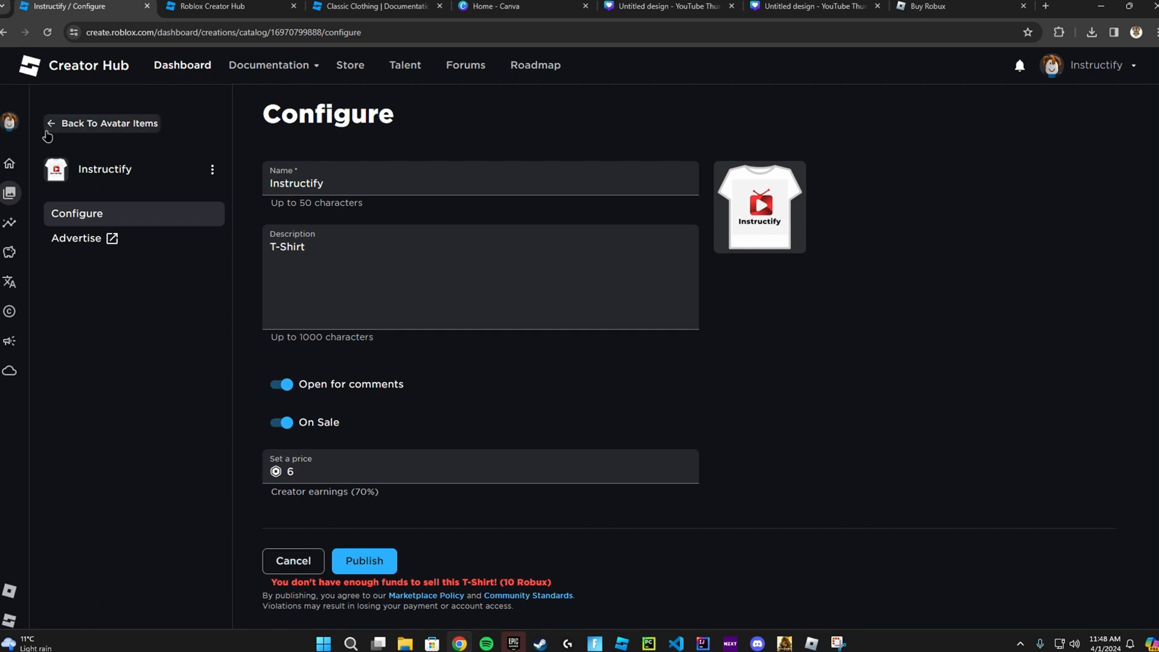